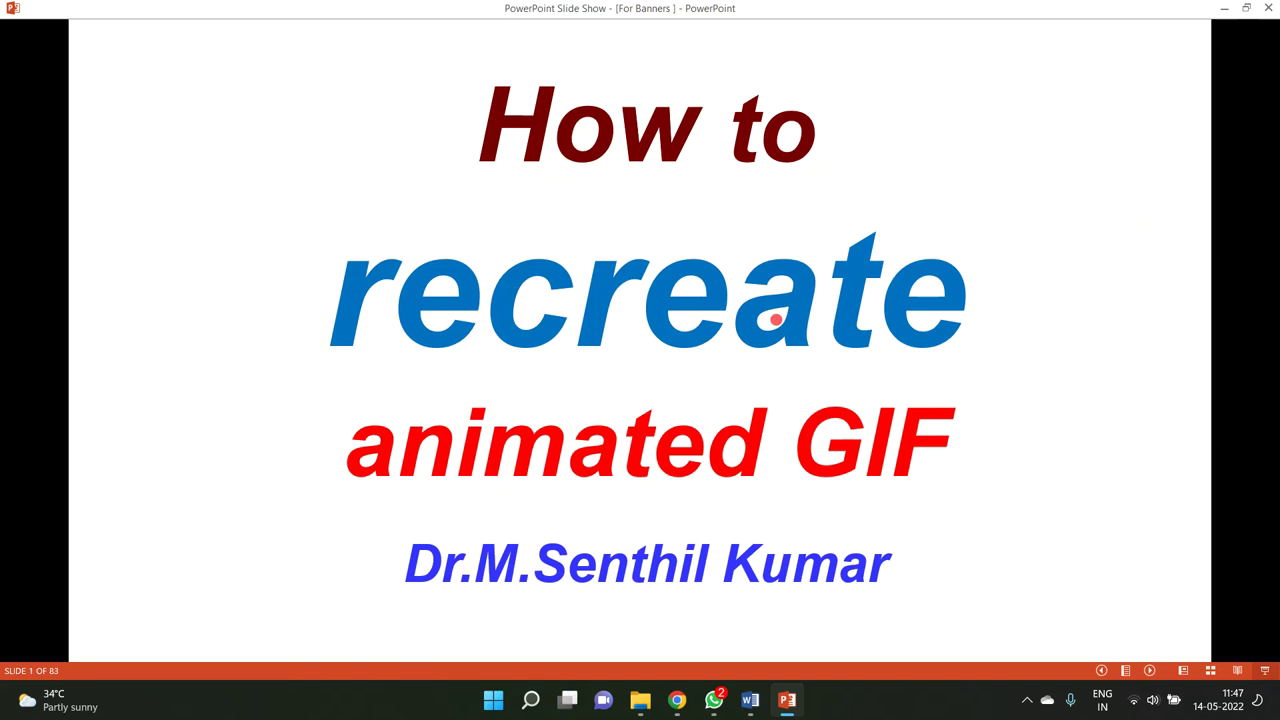
End the slide show, switch to Chrome and open Google Images in a new browser tab.
key("Escape")
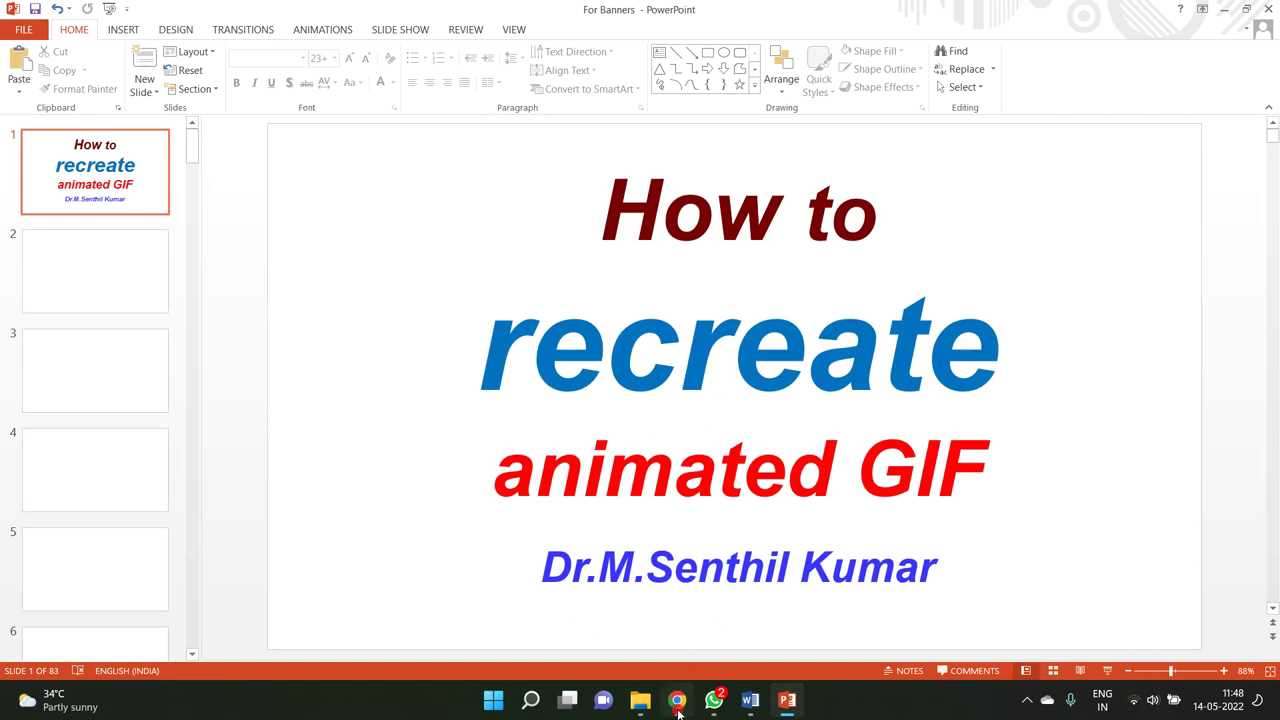
left_click(111, 291)
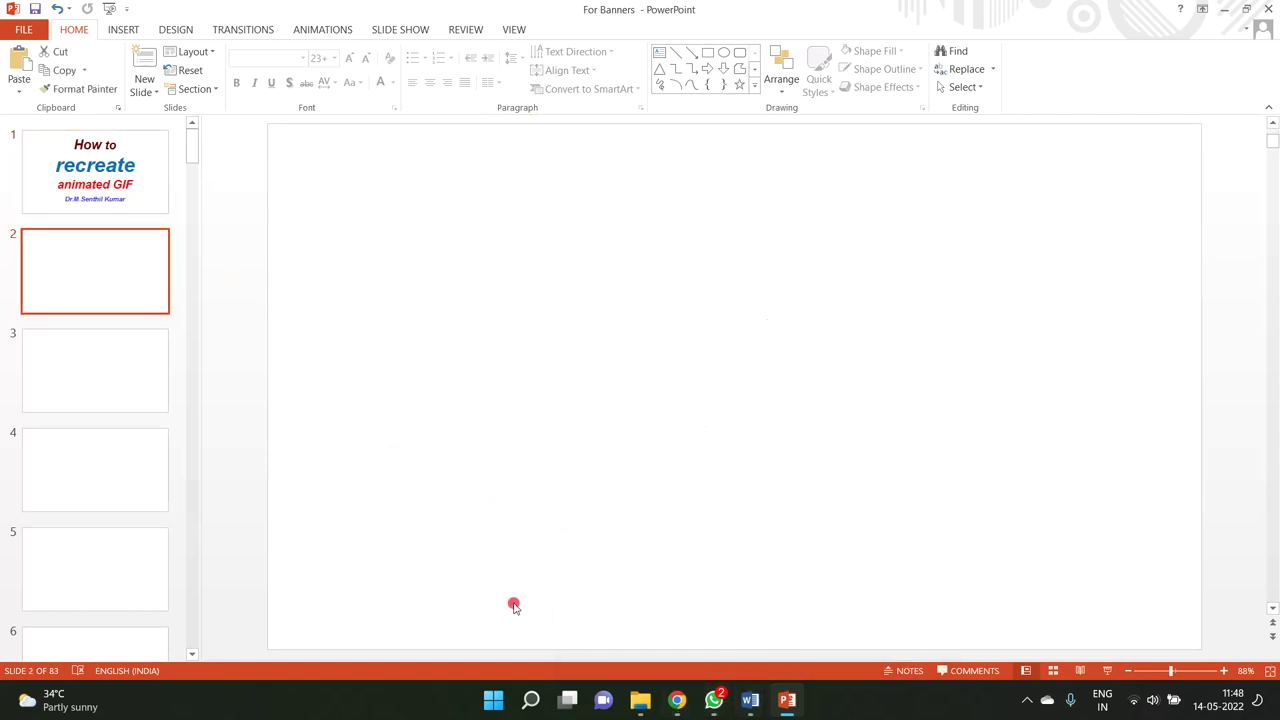
left_click(680, 697)
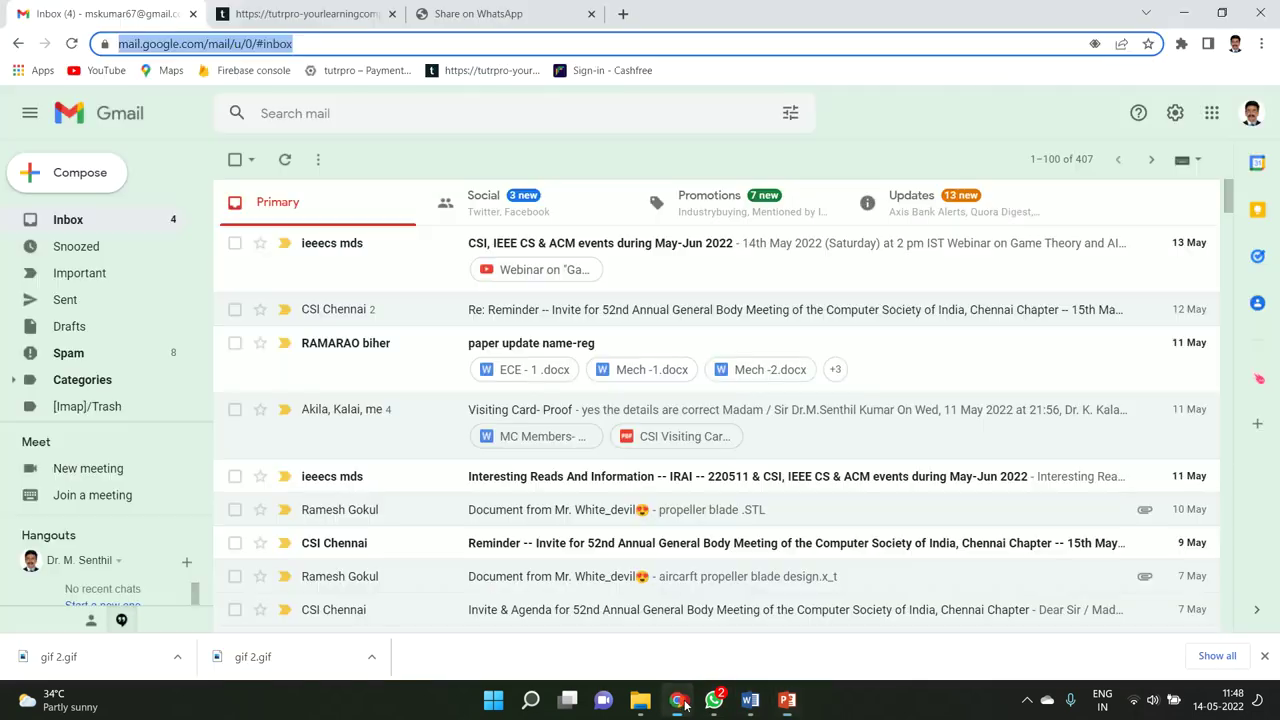
left_click(625, 14)
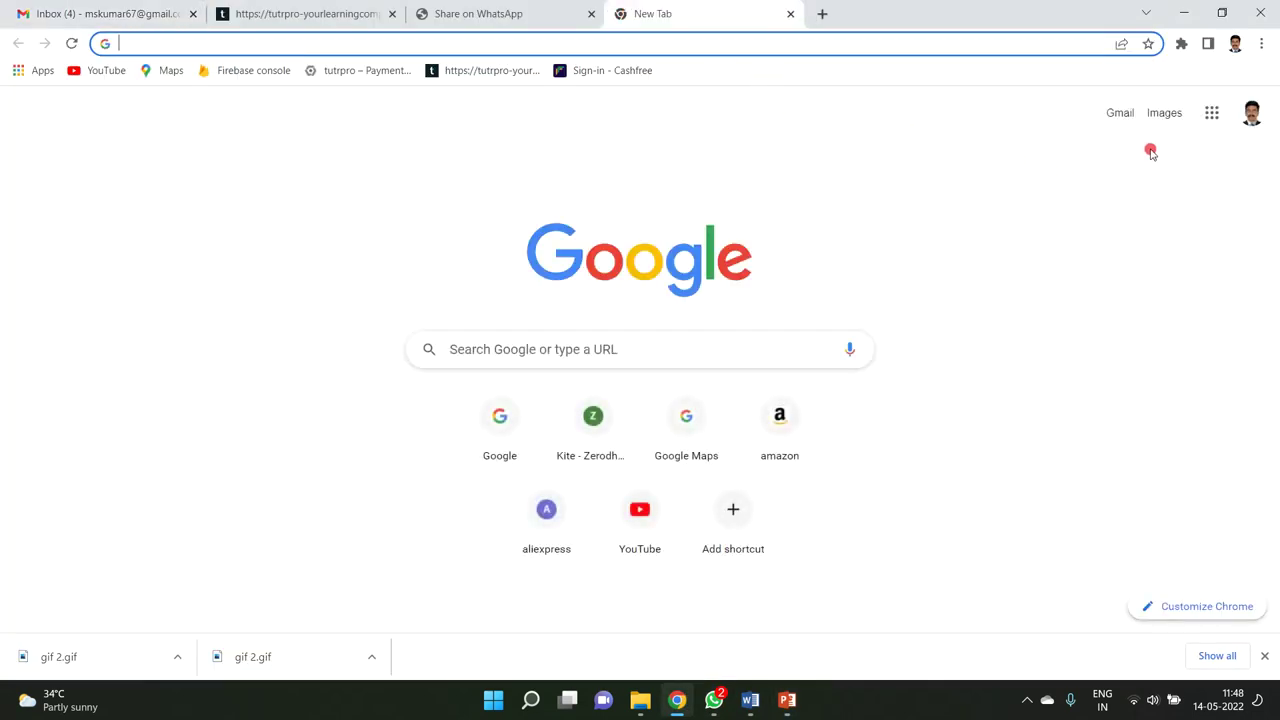
left_click(1165, 117)
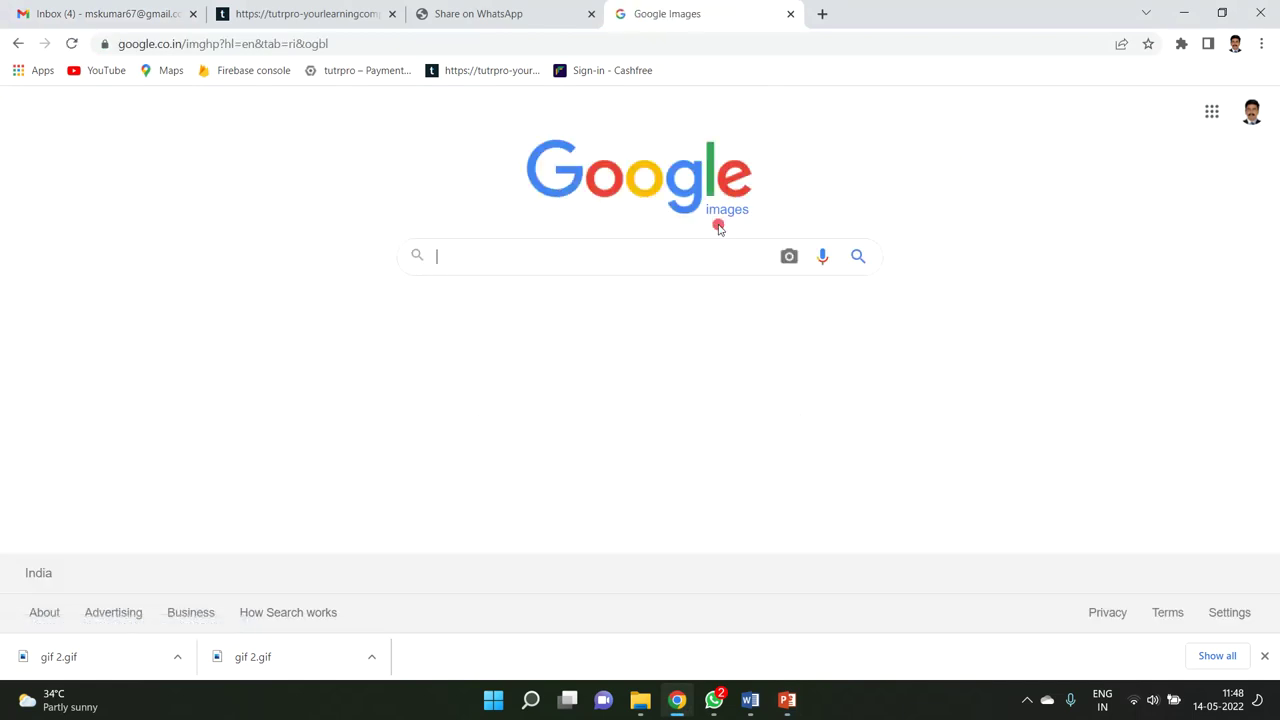
Search Google Images for "new year gif".
left_click(509, 268)
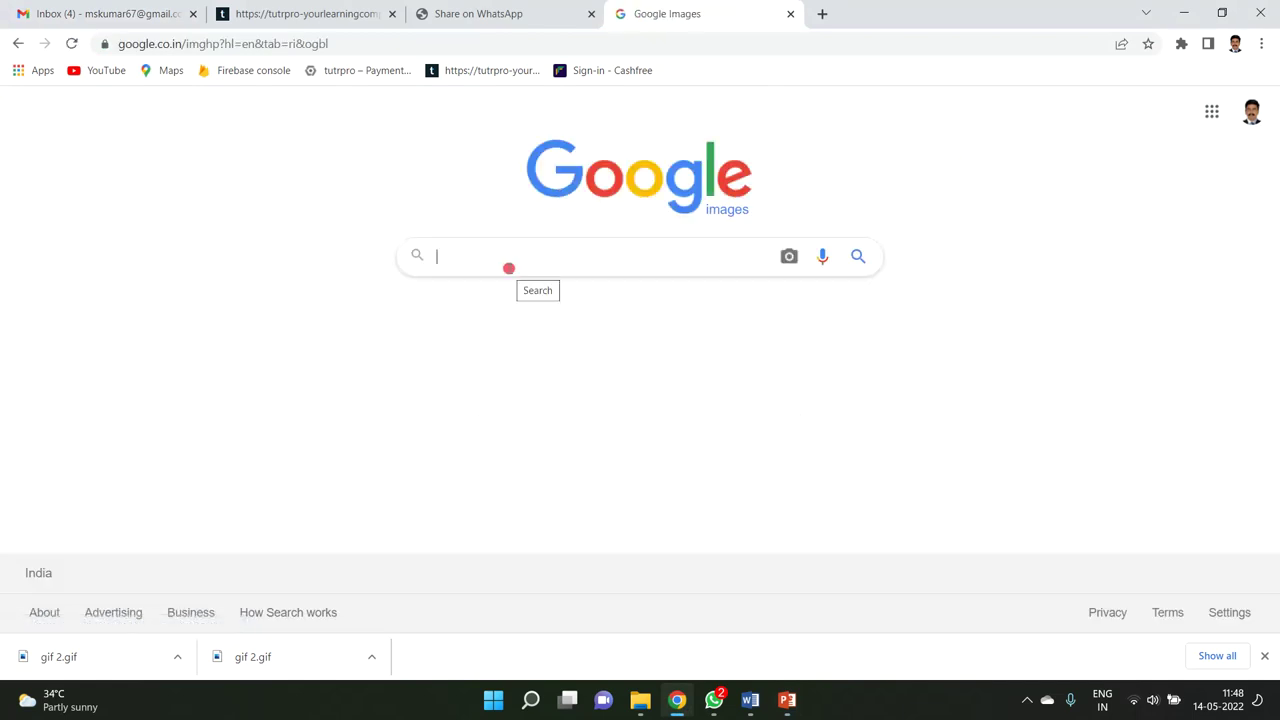
type("new")
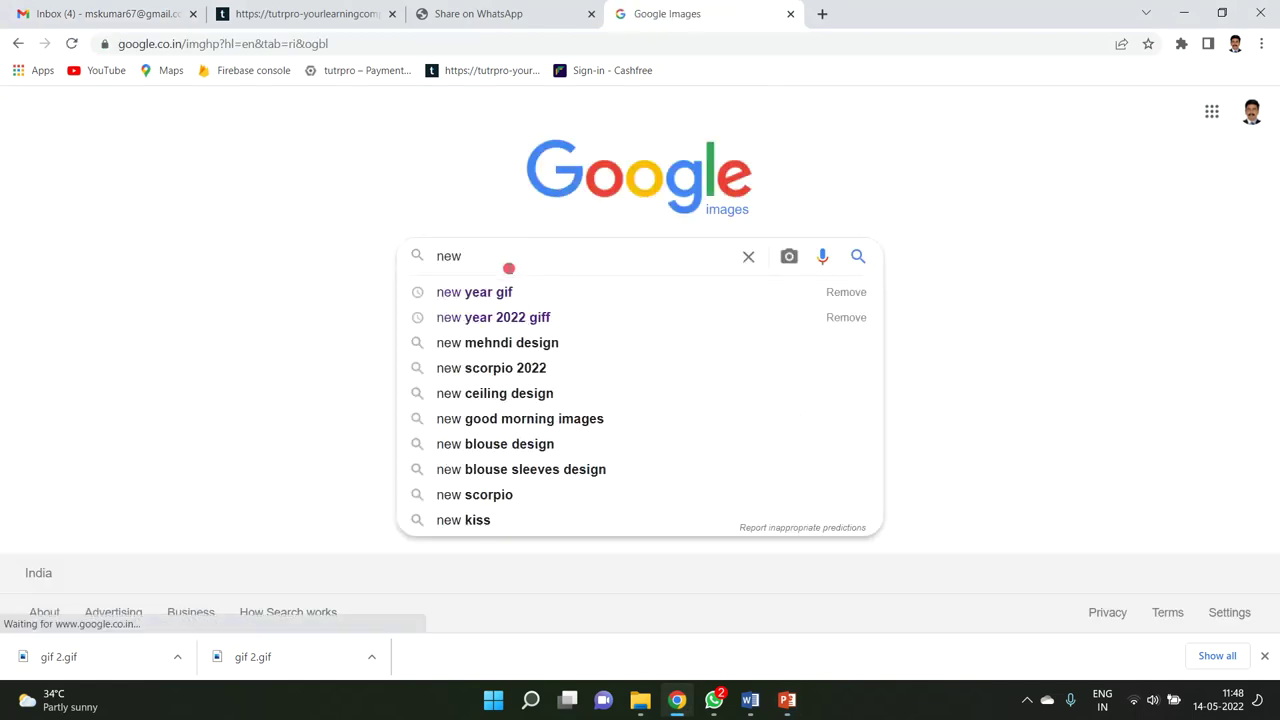
key("Down")
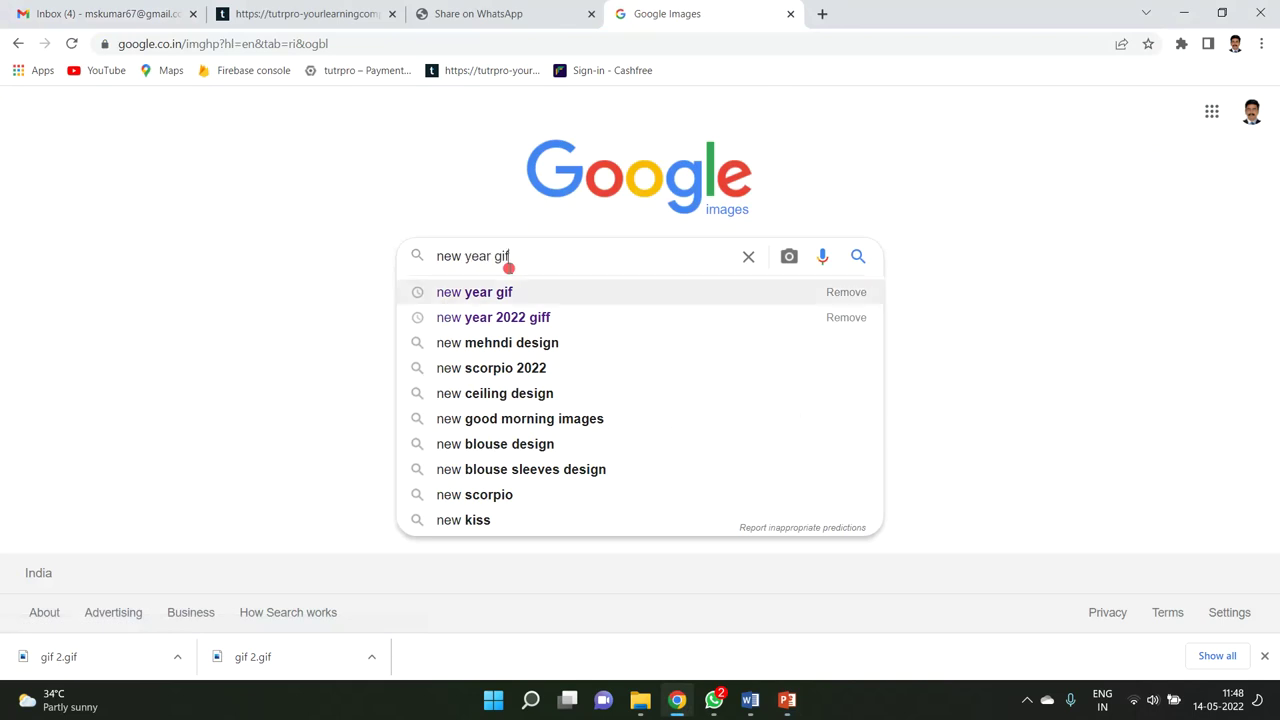
key("Return")
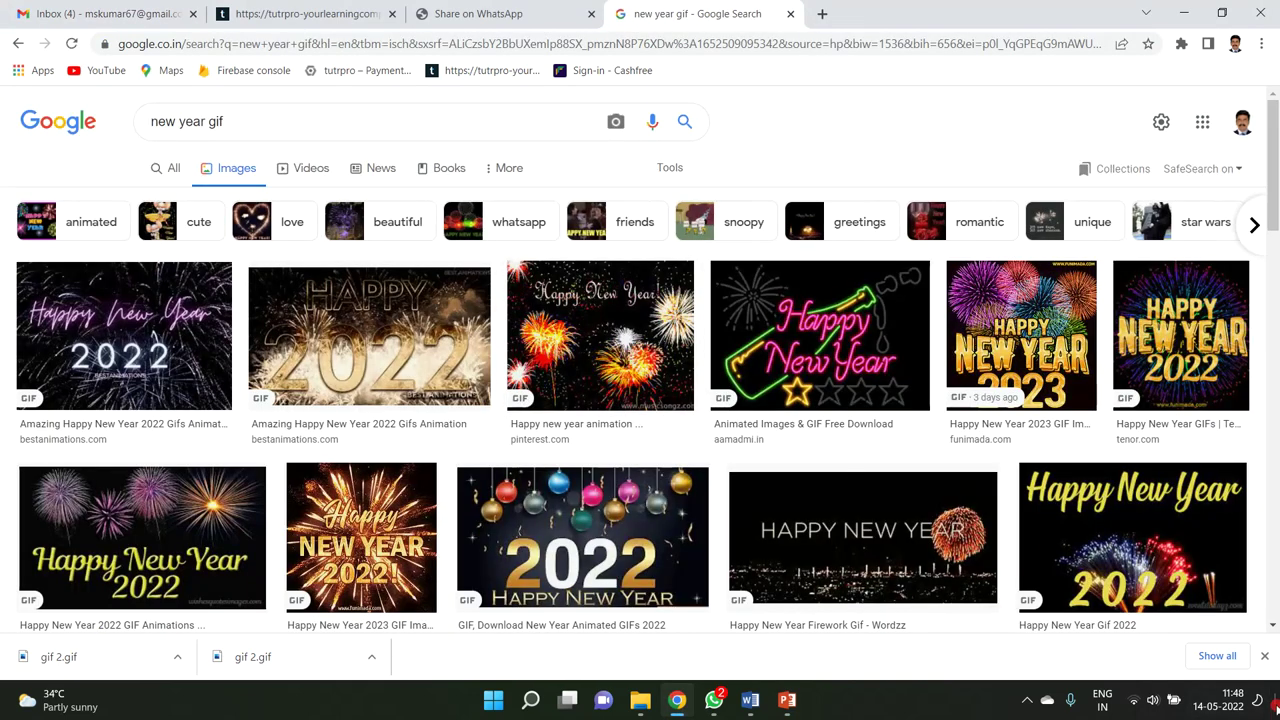
Find the black and gold "2022 Happy New Year" GIF with the star frame in the results and open its preview.
scroll(652, 356, "down", 5)
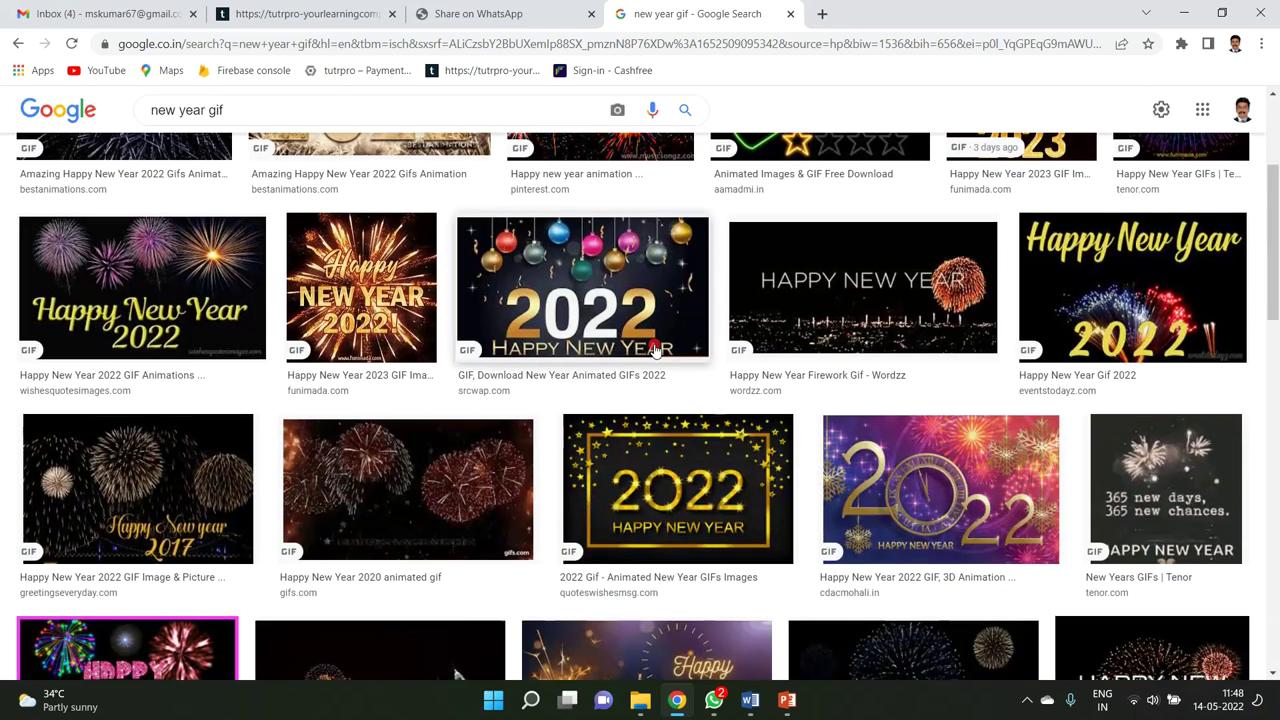
scroll(652, 356, "up", 3)
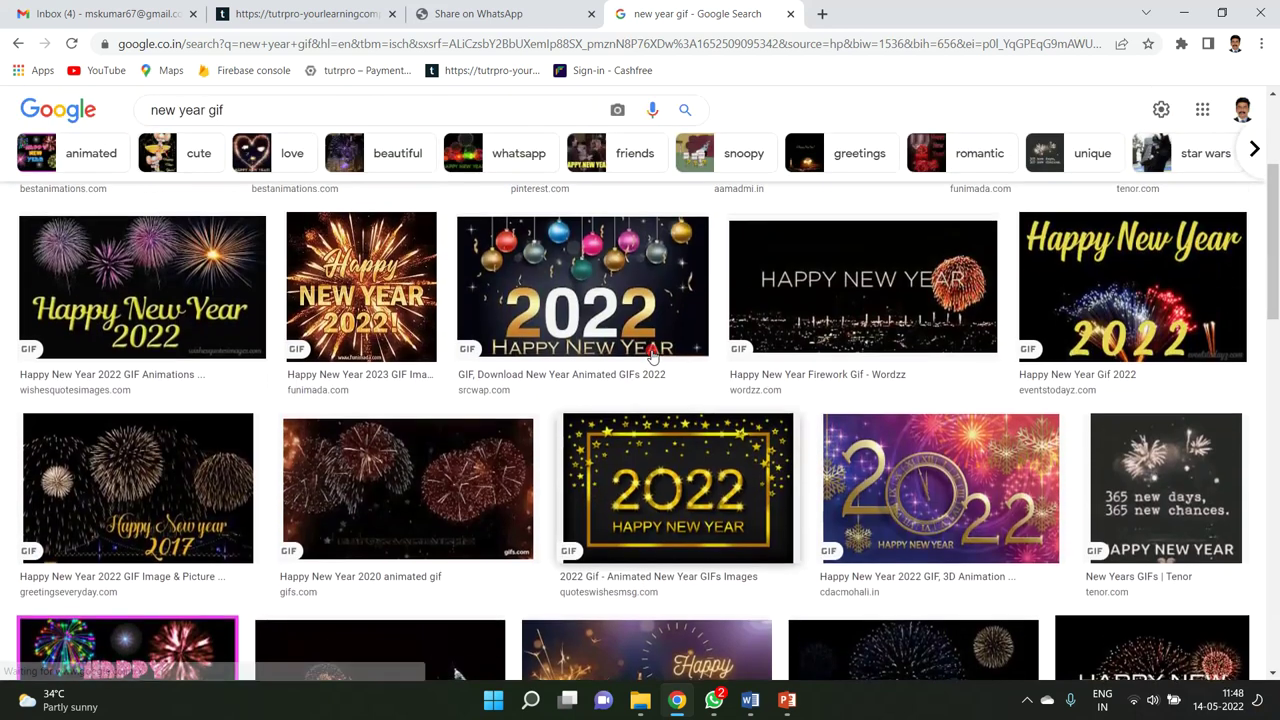
scroll(652, 356, "down", 2)
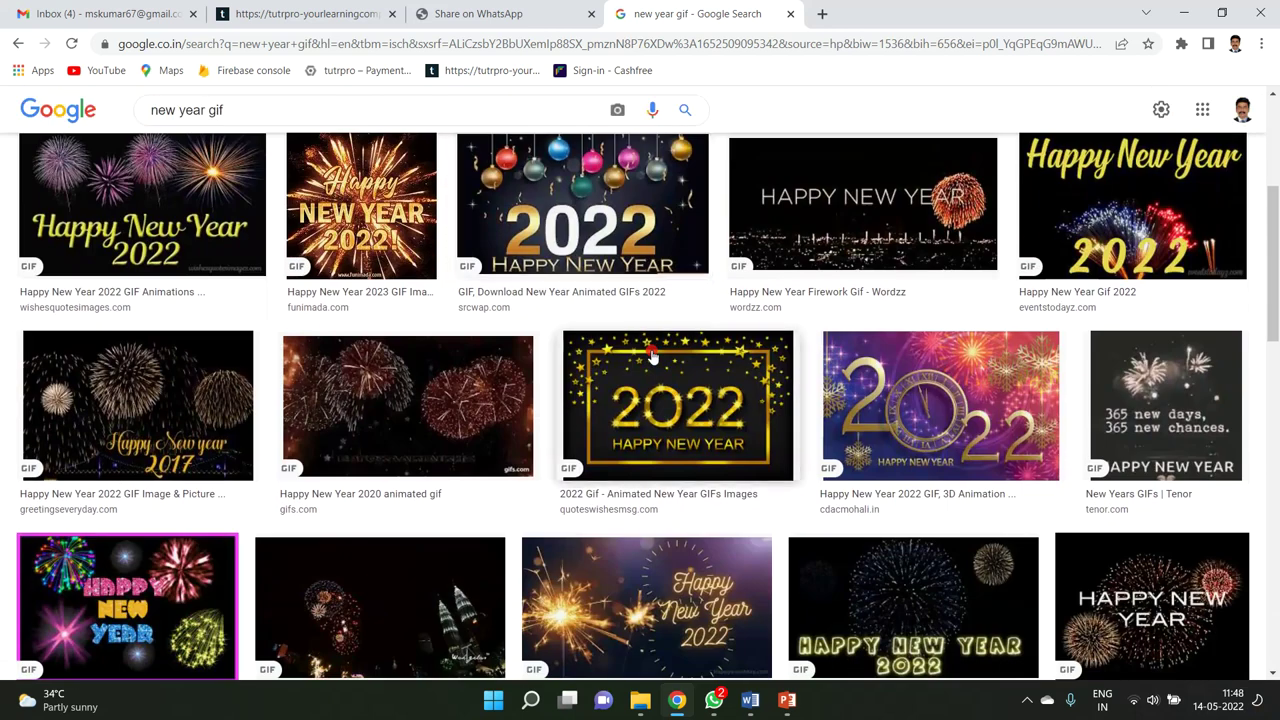
left_click(672, 404)
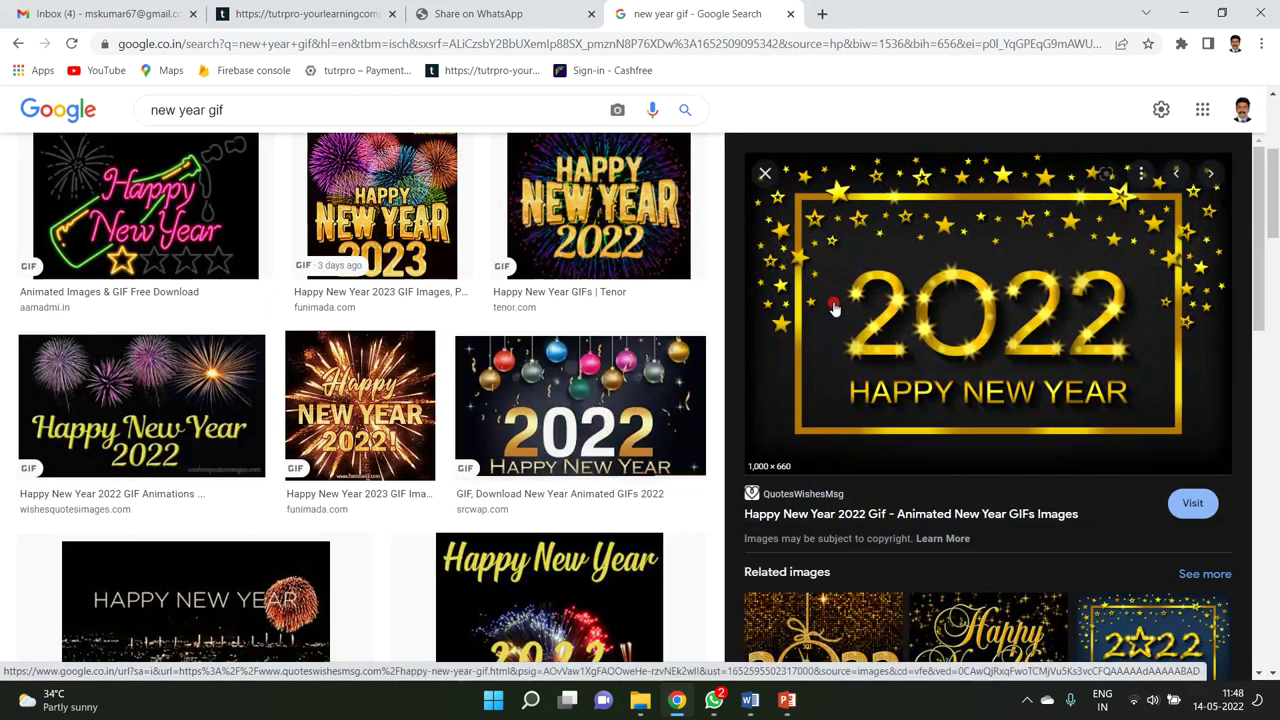
Save the previewed 2022 image to Downloads as a GIF named "our gif" and dismiss the download bar.
right_click(919, 341)
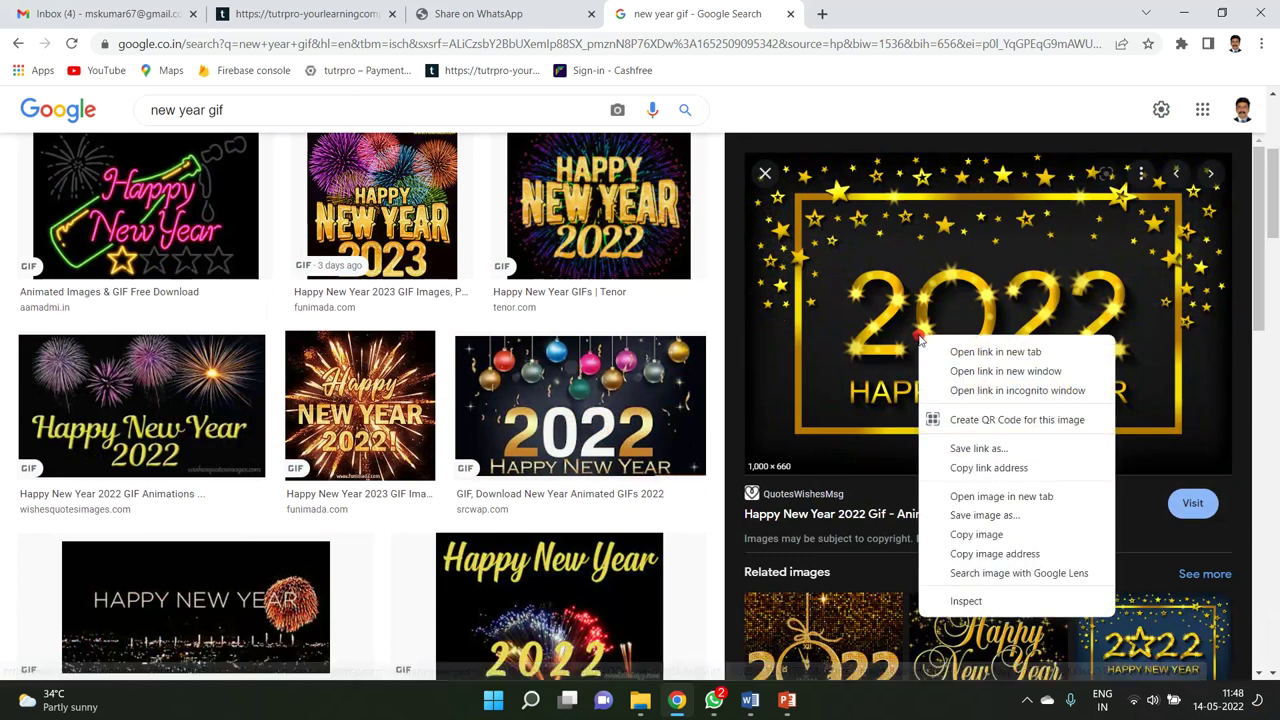
left_click(947, 515)
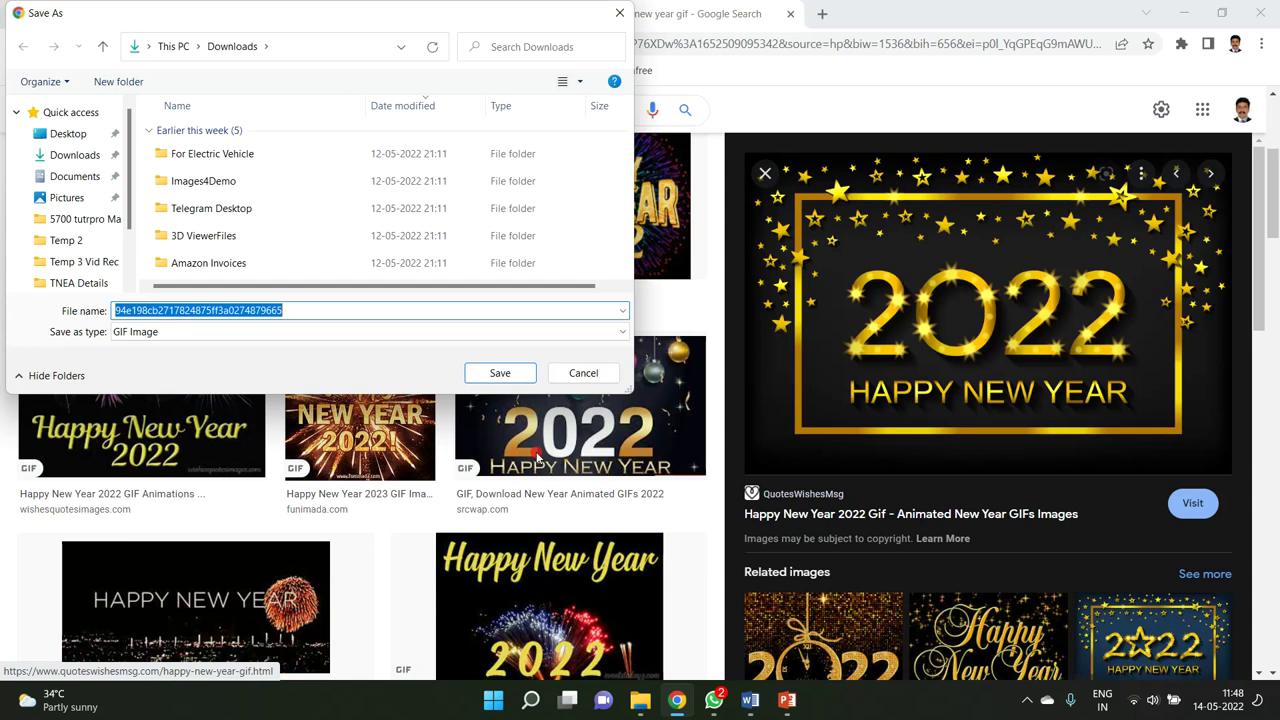
type("our gif")
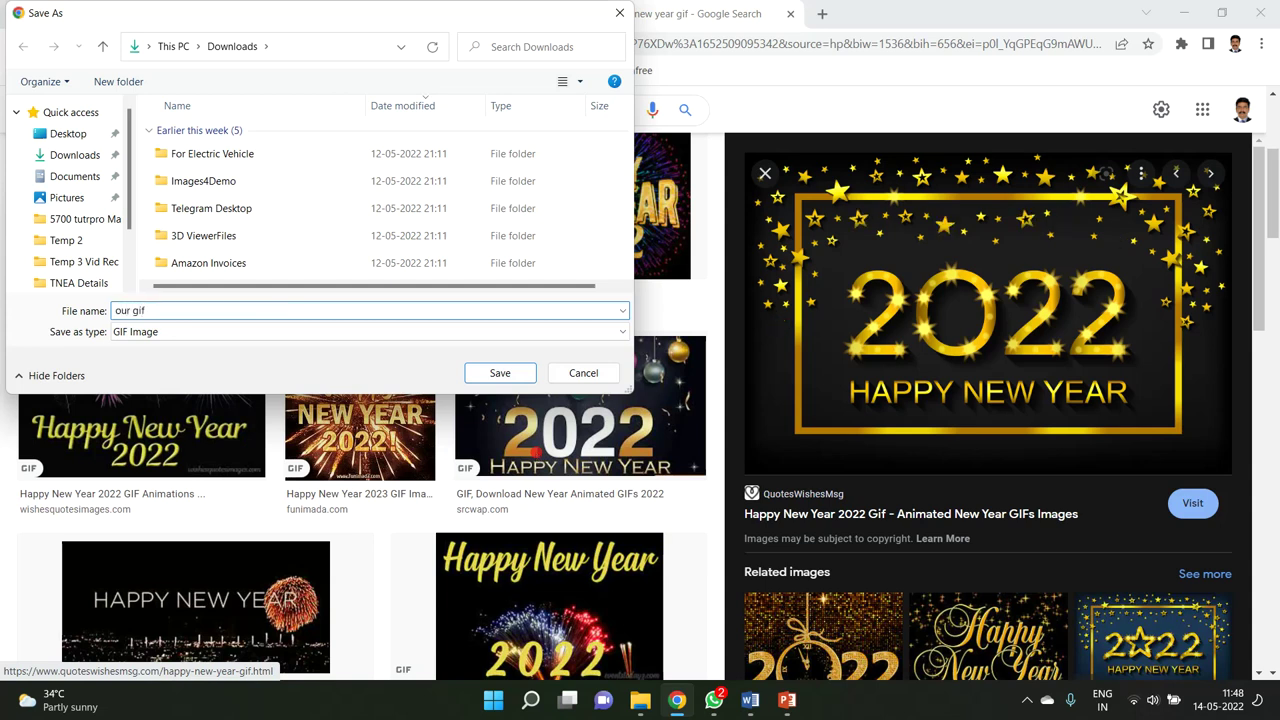
left_click(494, 372)
left_click(76, 673)
left_click(1260, 696)
left_click(1264, 659)
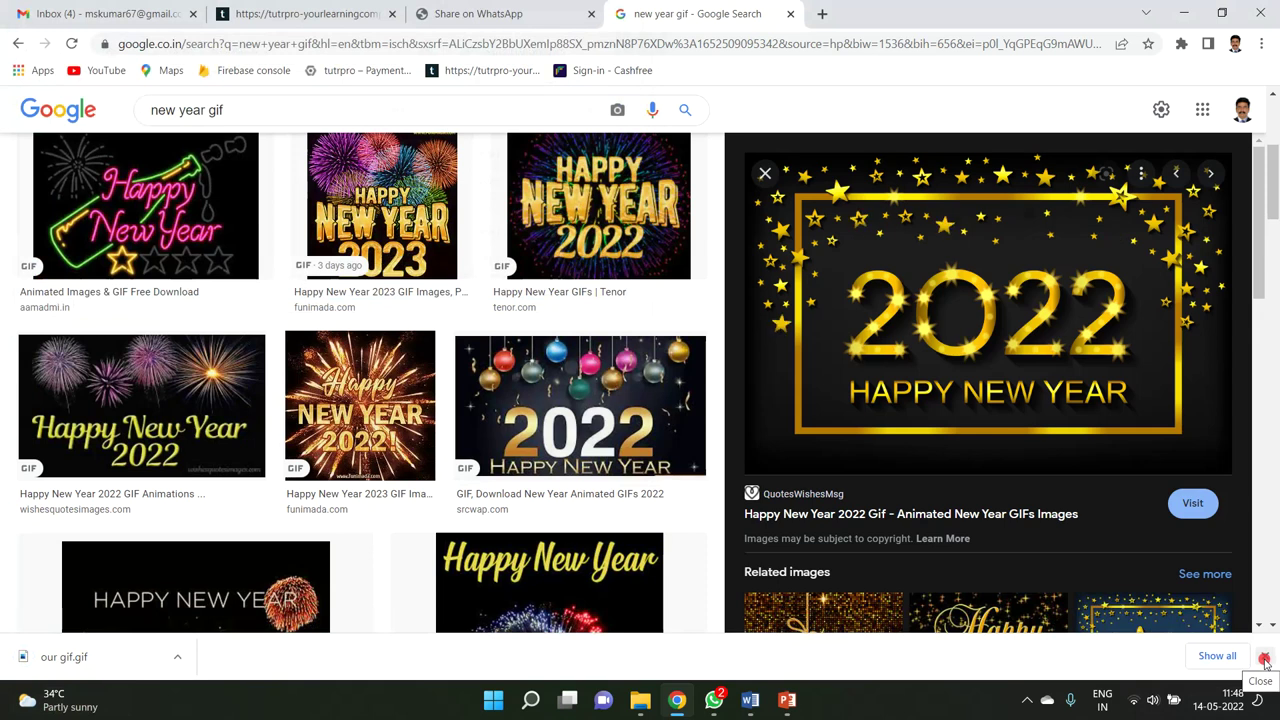
left_click(1264, 659)
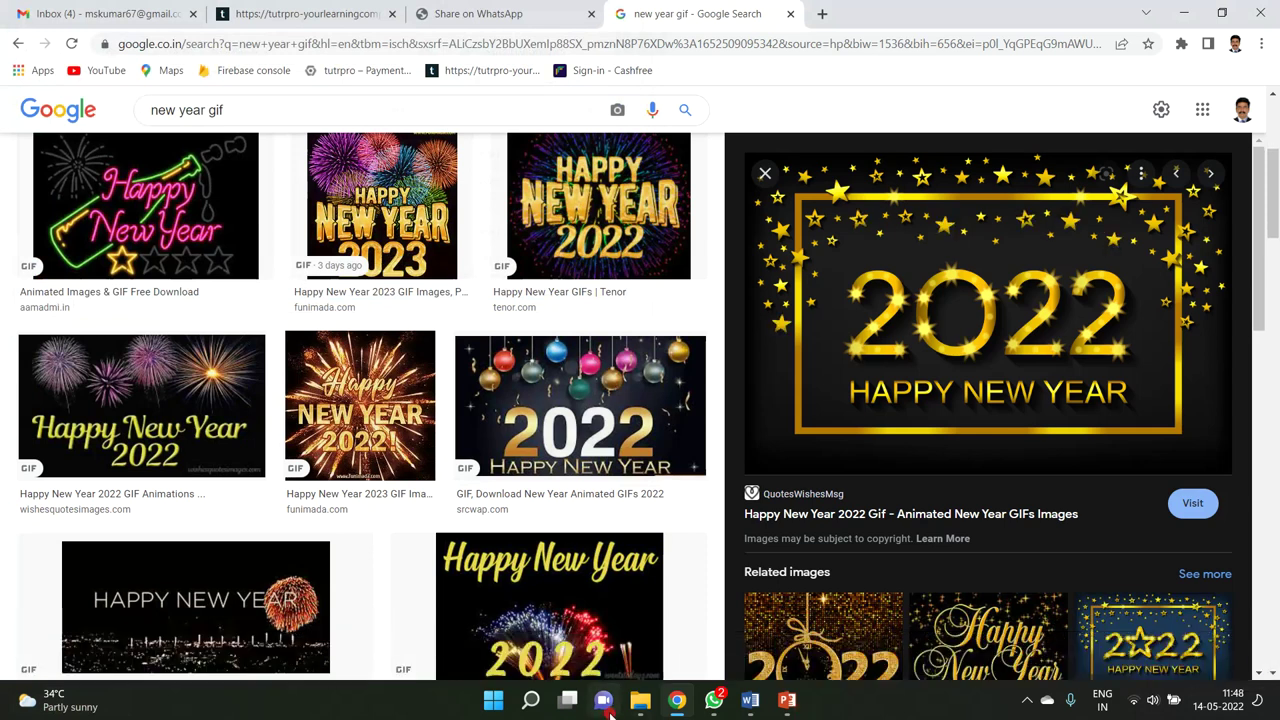
In File Explorer, copy "our gif" from Downloads into the Temp 2 folder and delete "gif 2" there.
left_click(586, 655)
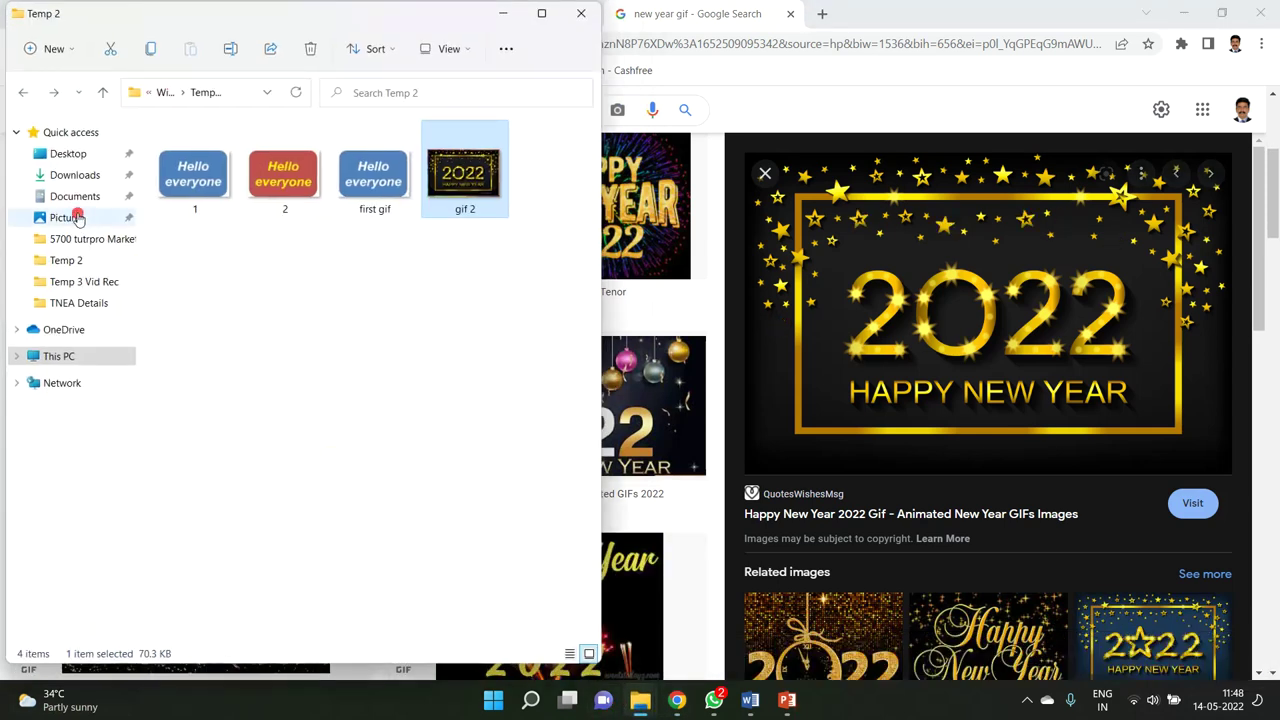
left_click(72, 176)
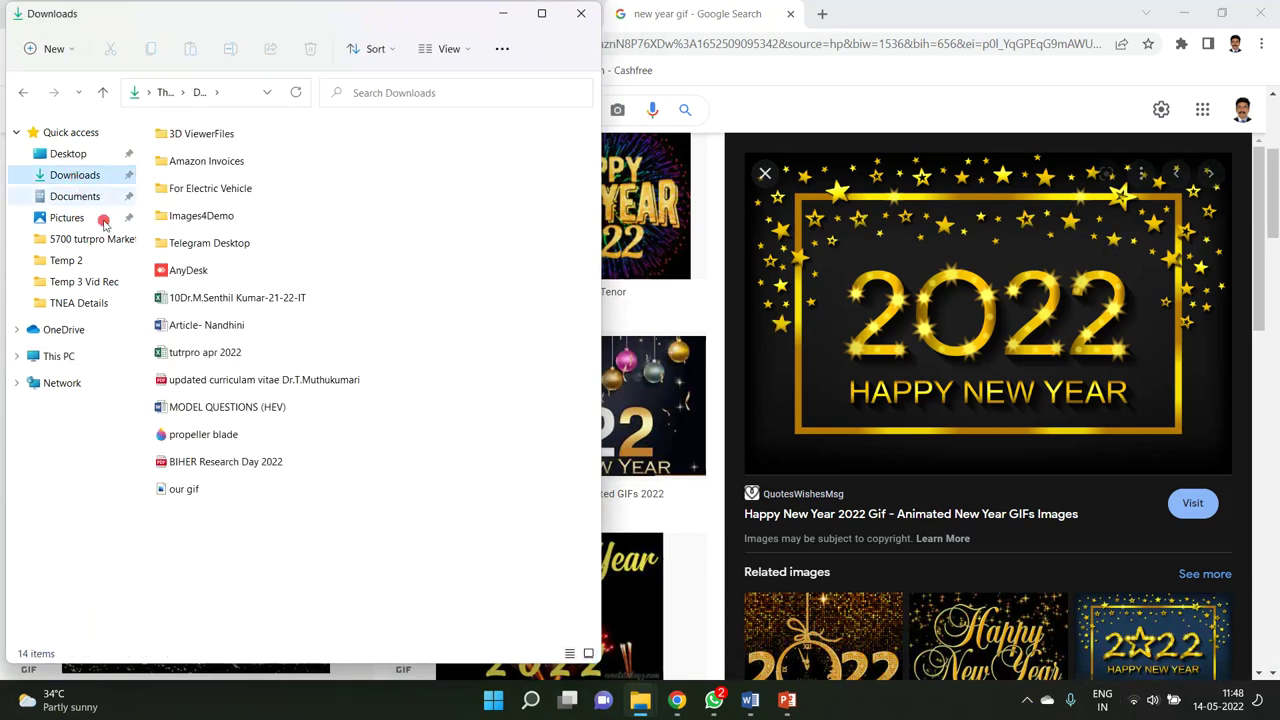
left_click(194, 491)
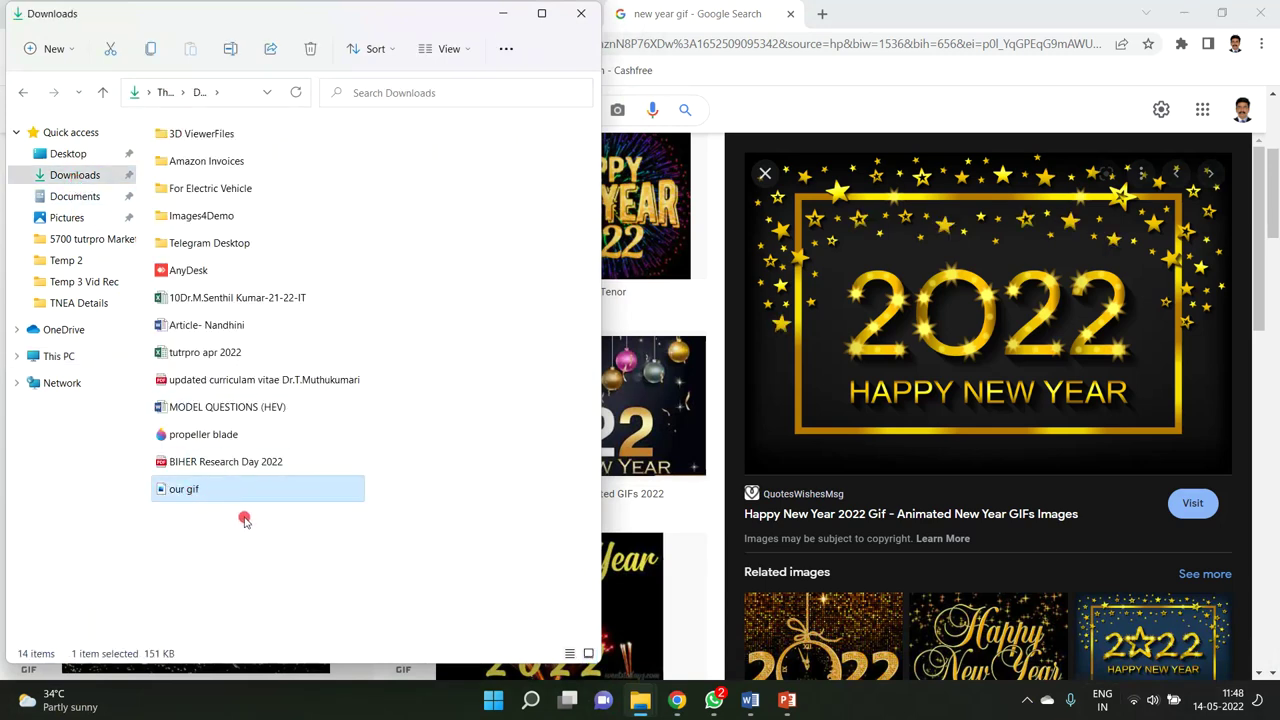
key("ctrl+c")
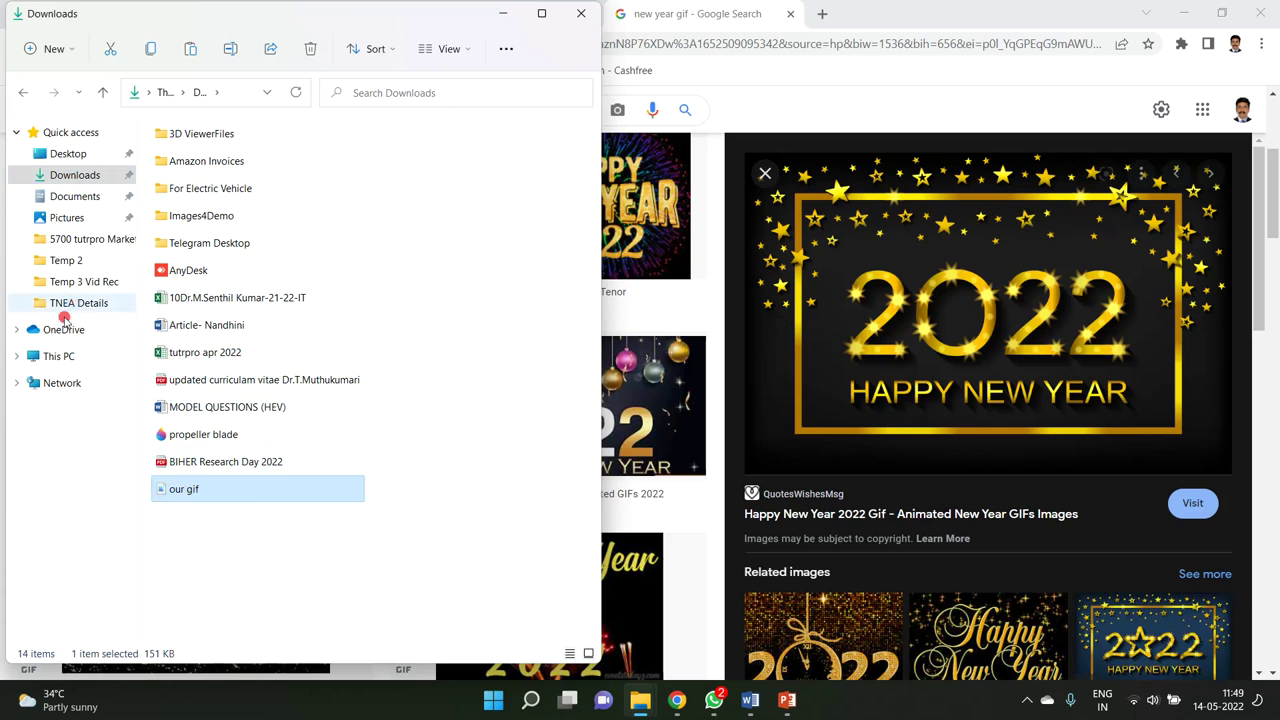
left_click(78, 260)
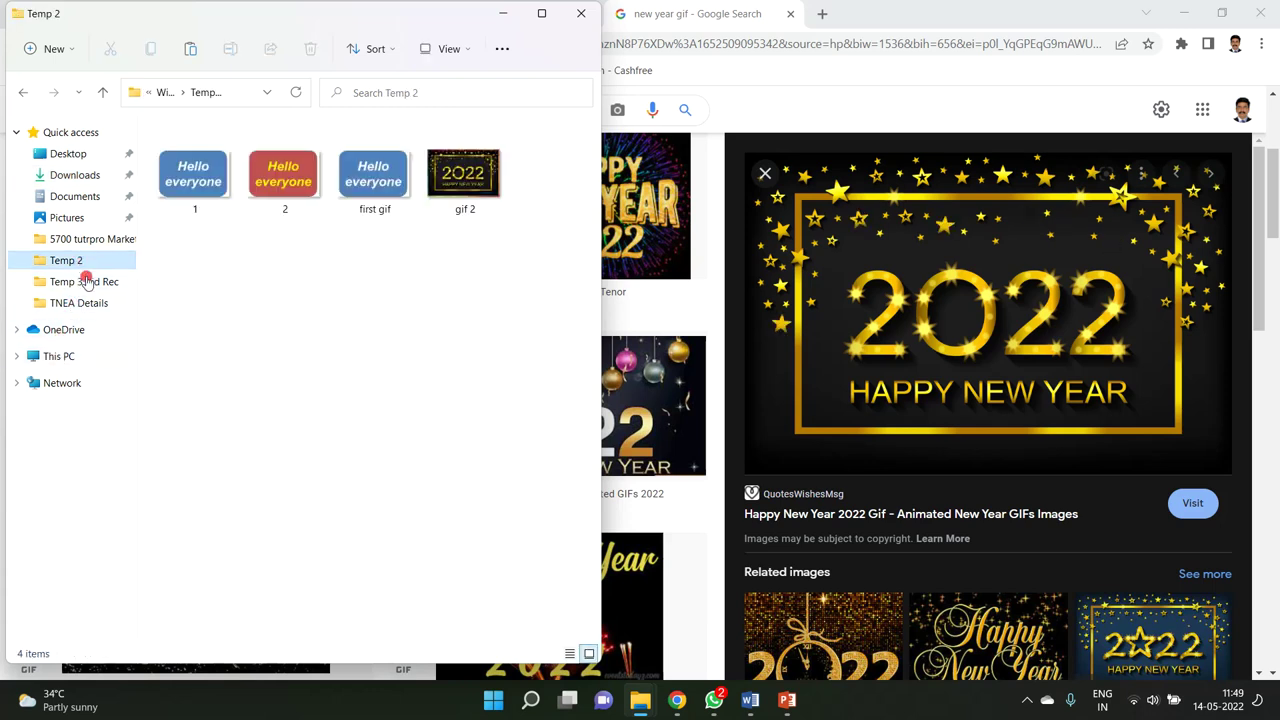
key("ctrl+v")
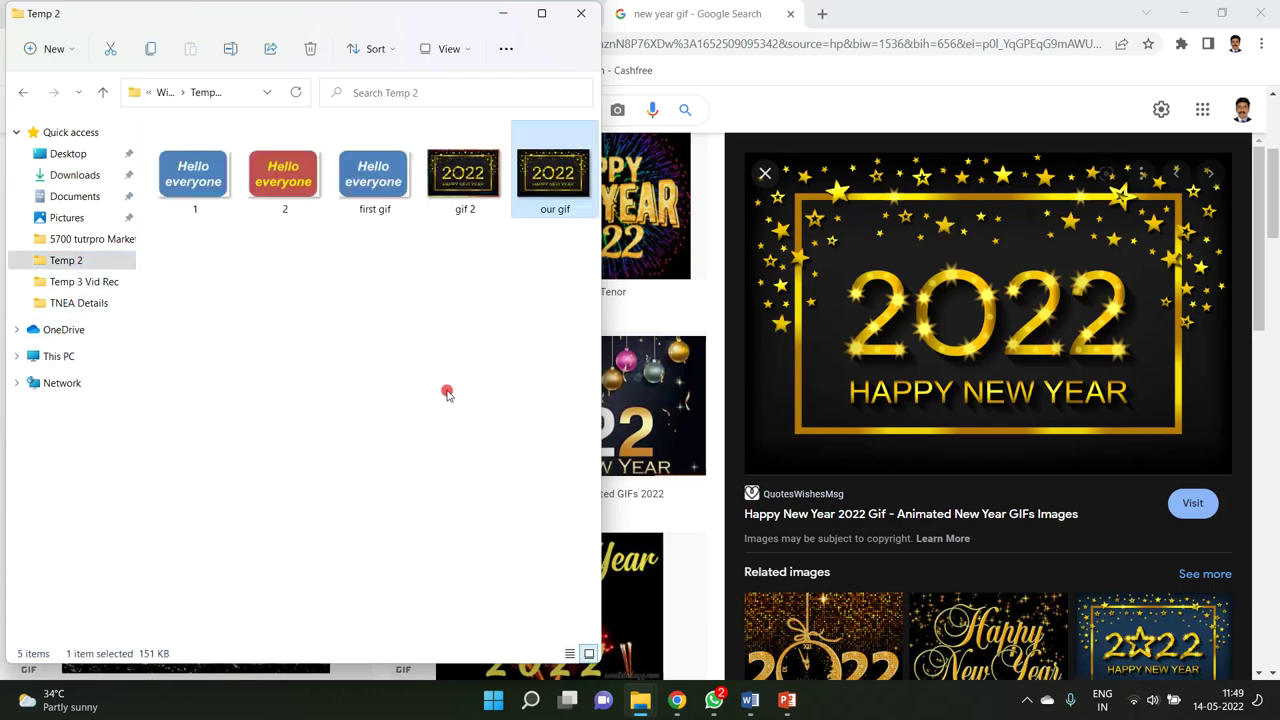
left_click(457, 170)
key("Delete")
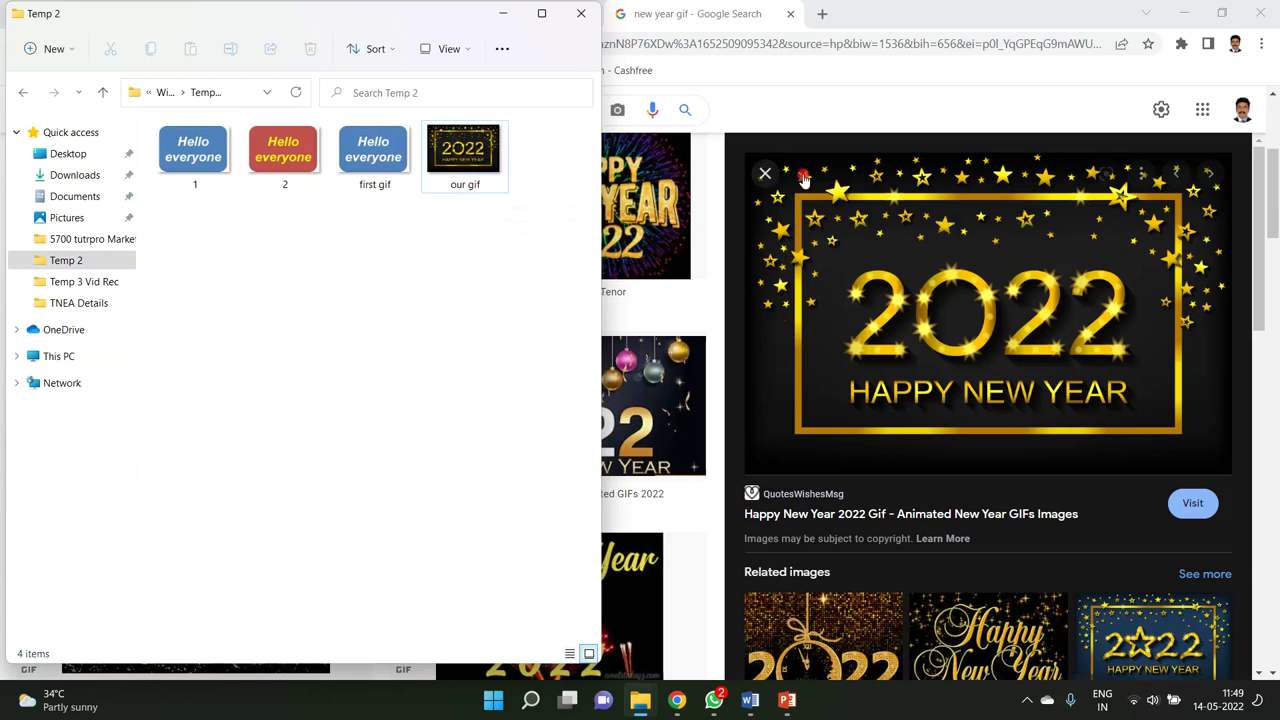
Launch the GIF animation editor from the desktop and open "our gif" from the Temp 2 folder.
key("super+d")
double_click(96, 115)
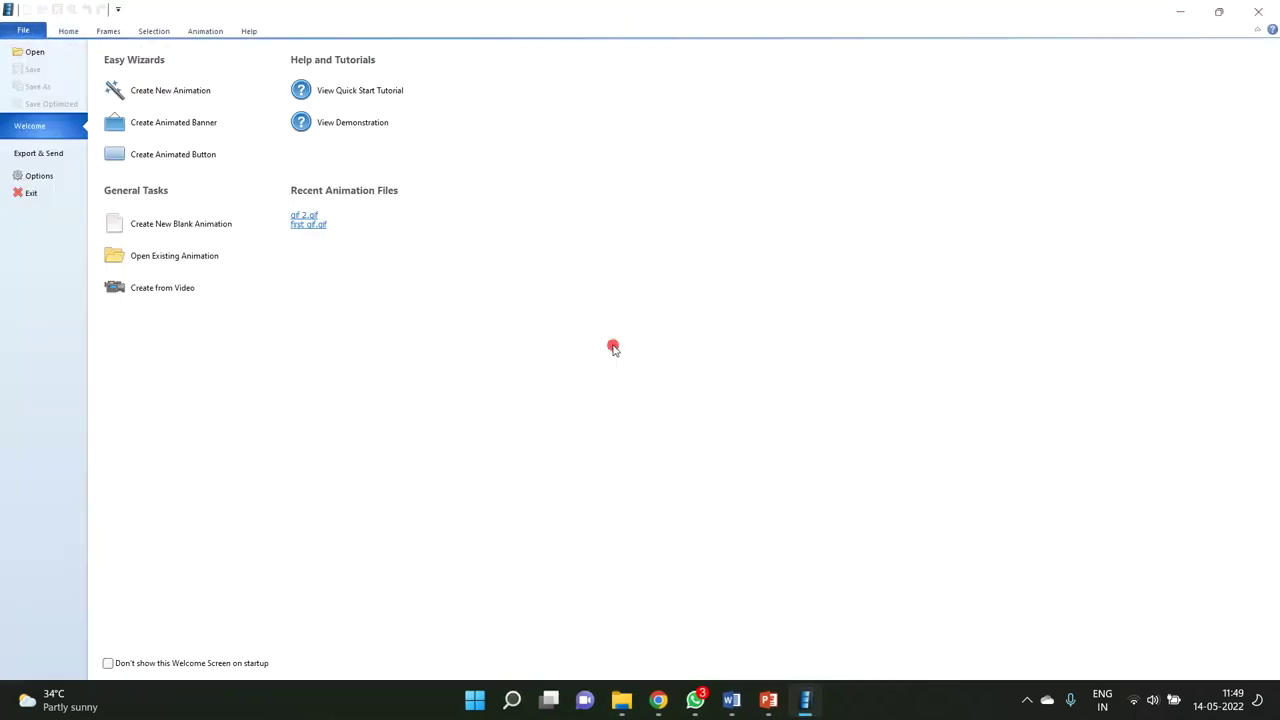
left_click(36, 55)
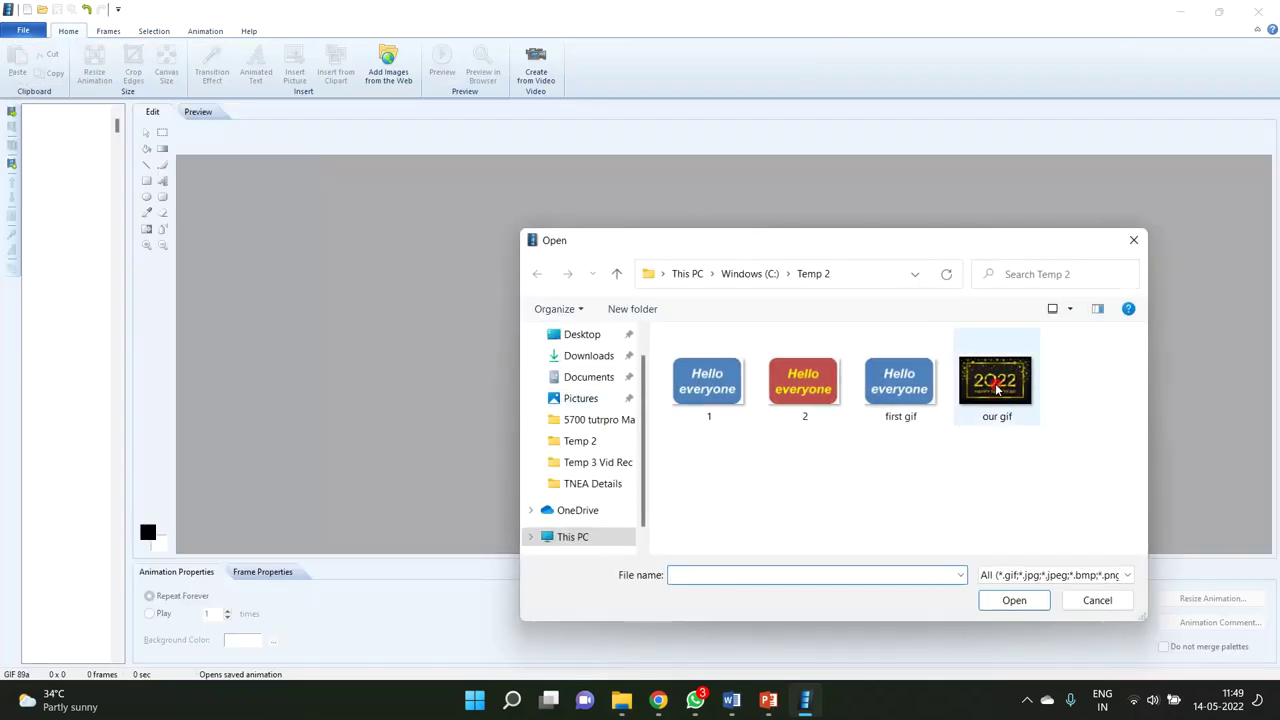
left_click(996, 390)
left_click(1013, 600)
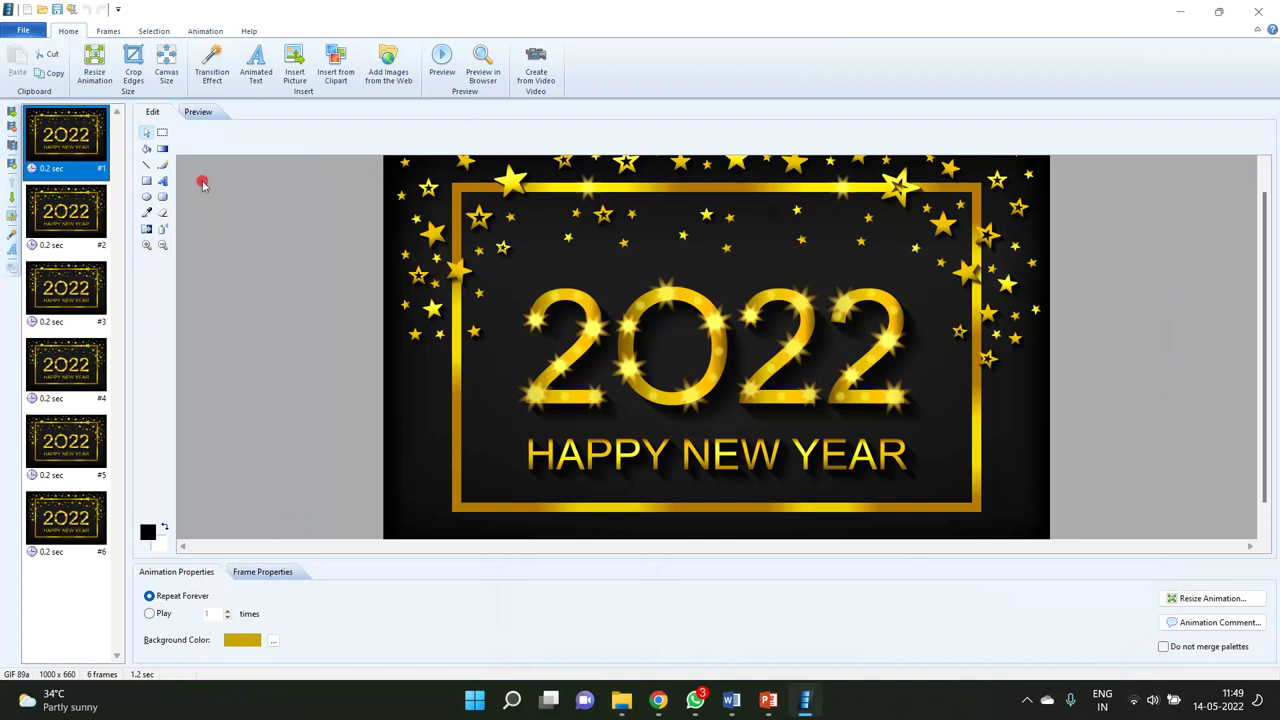
Preview the opened animation, compare it with the original GIF in Chrome, and pause and resume its playback.
left_click(198, 111)
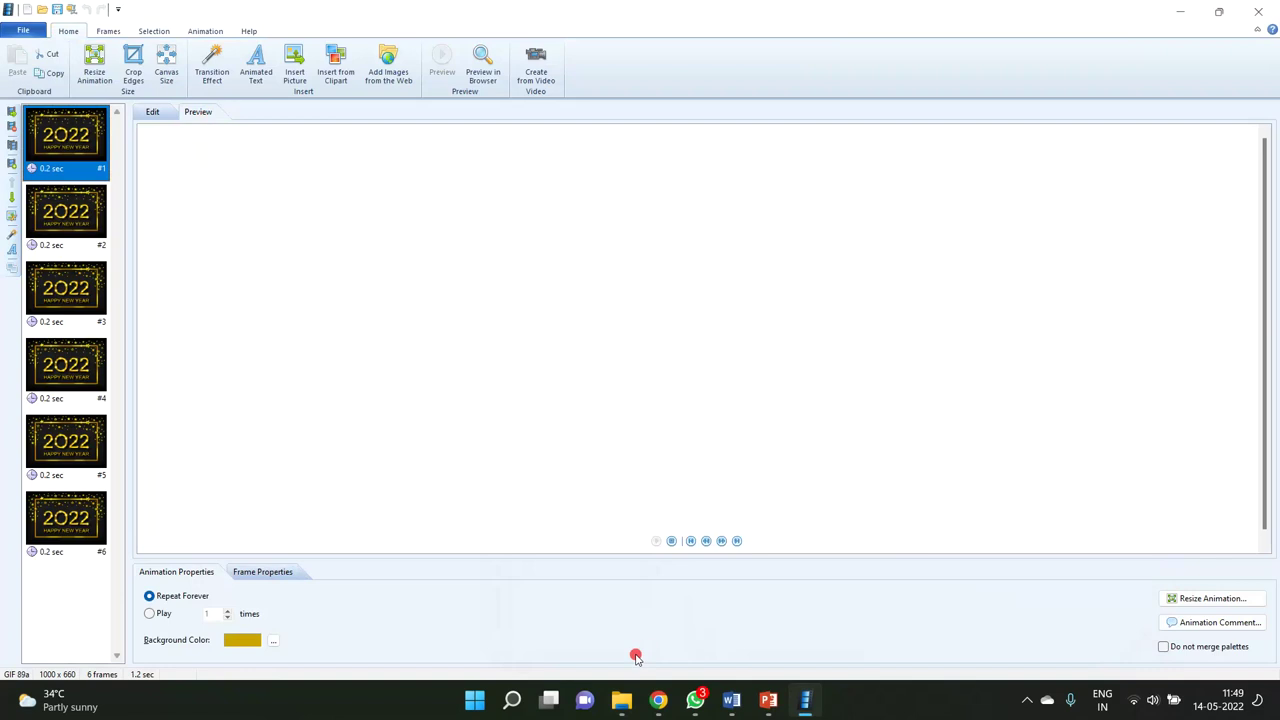
left_click(655, 700)
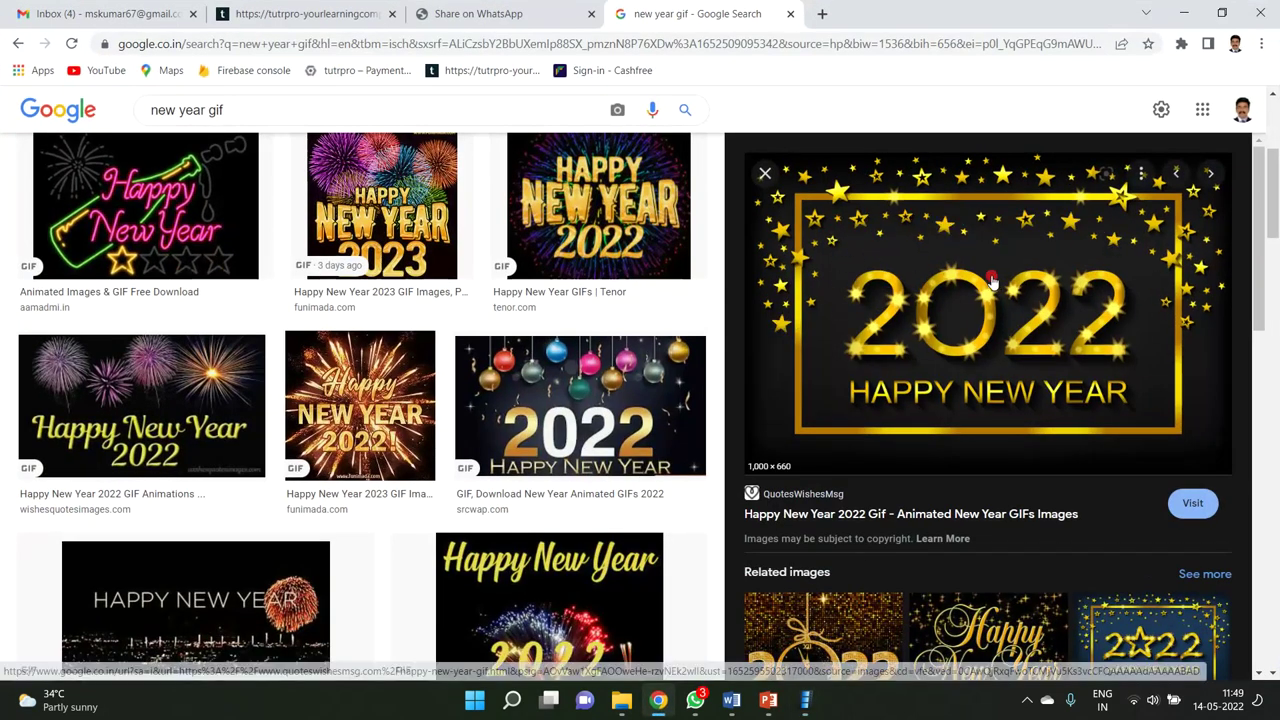
left_click(806, 700)
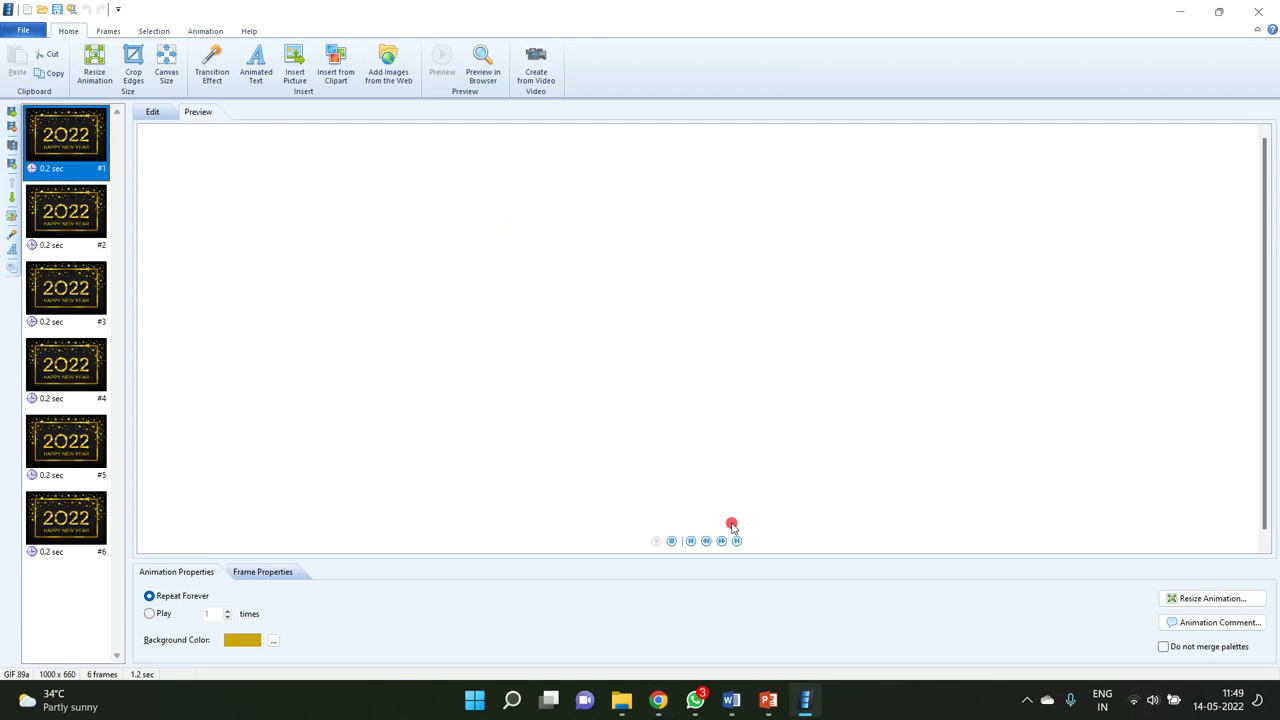
left_click(676, 542)
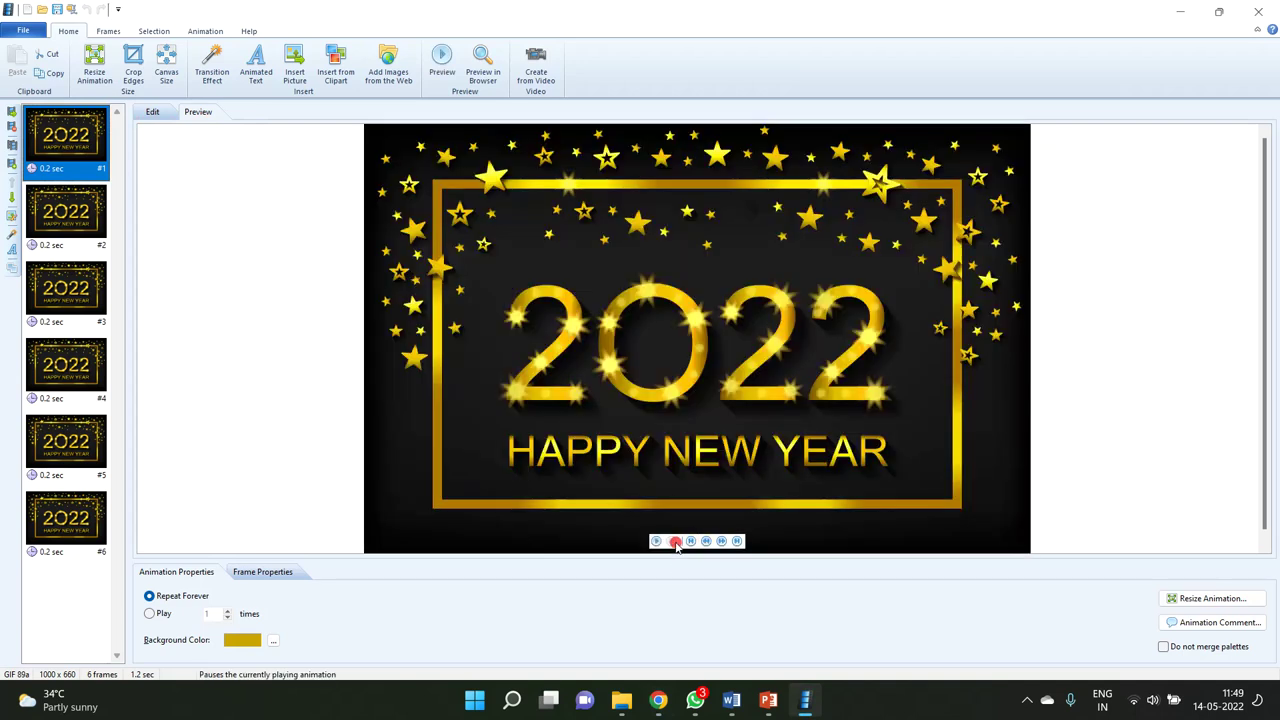
left_click(660, 542)
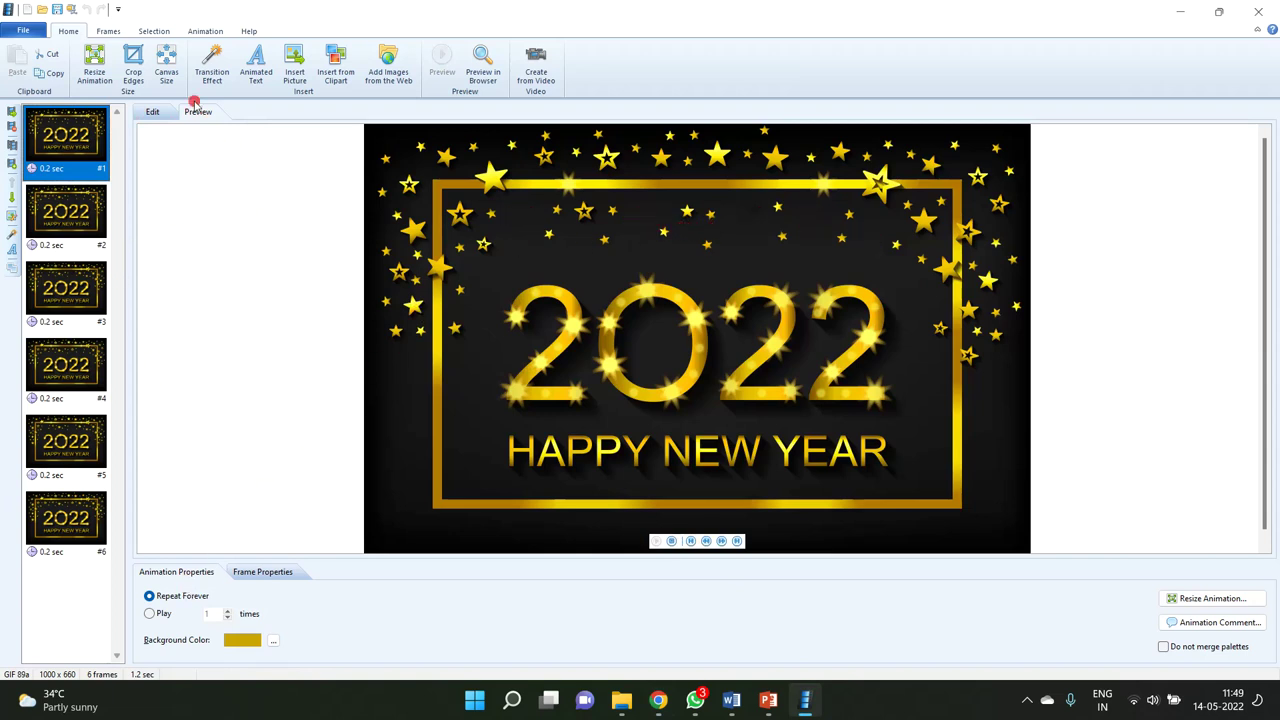
Return to editing view and compare the first and second frames of the animation.
left_click(155, 111)
left_click(55, 130)
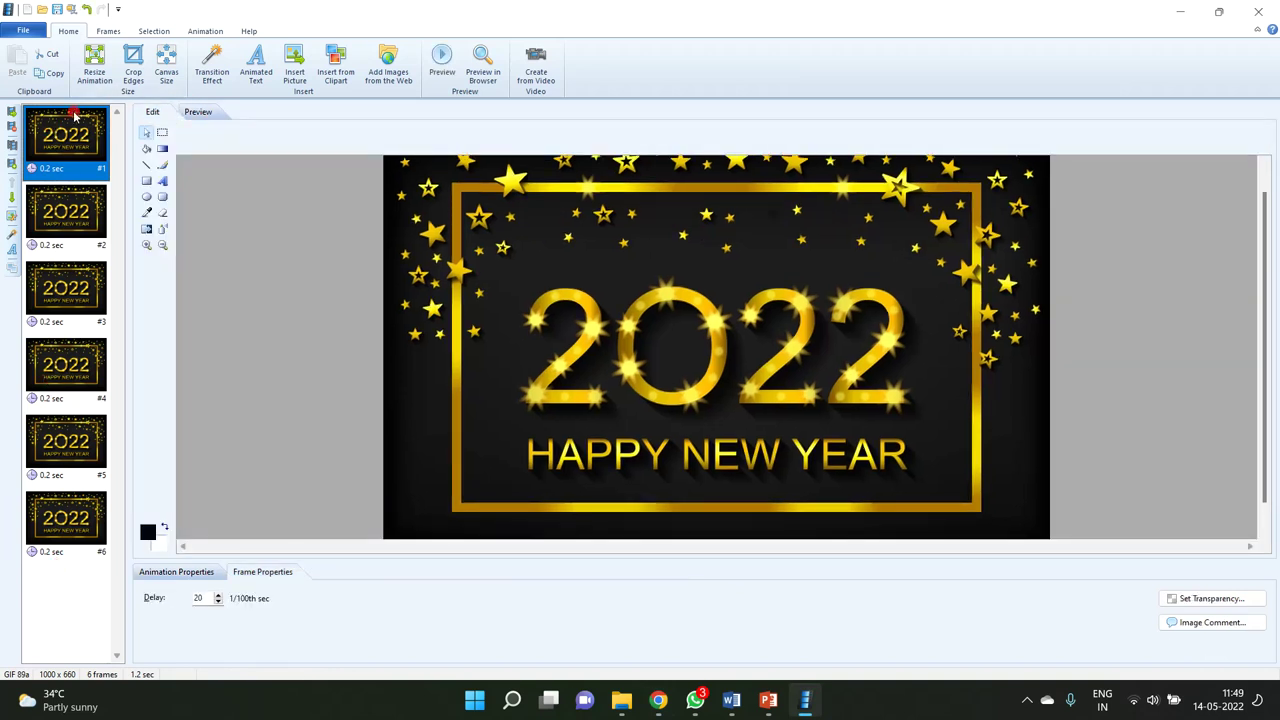
left_click(98, 574)
left_click(63, 210)
left_click(62, 133)
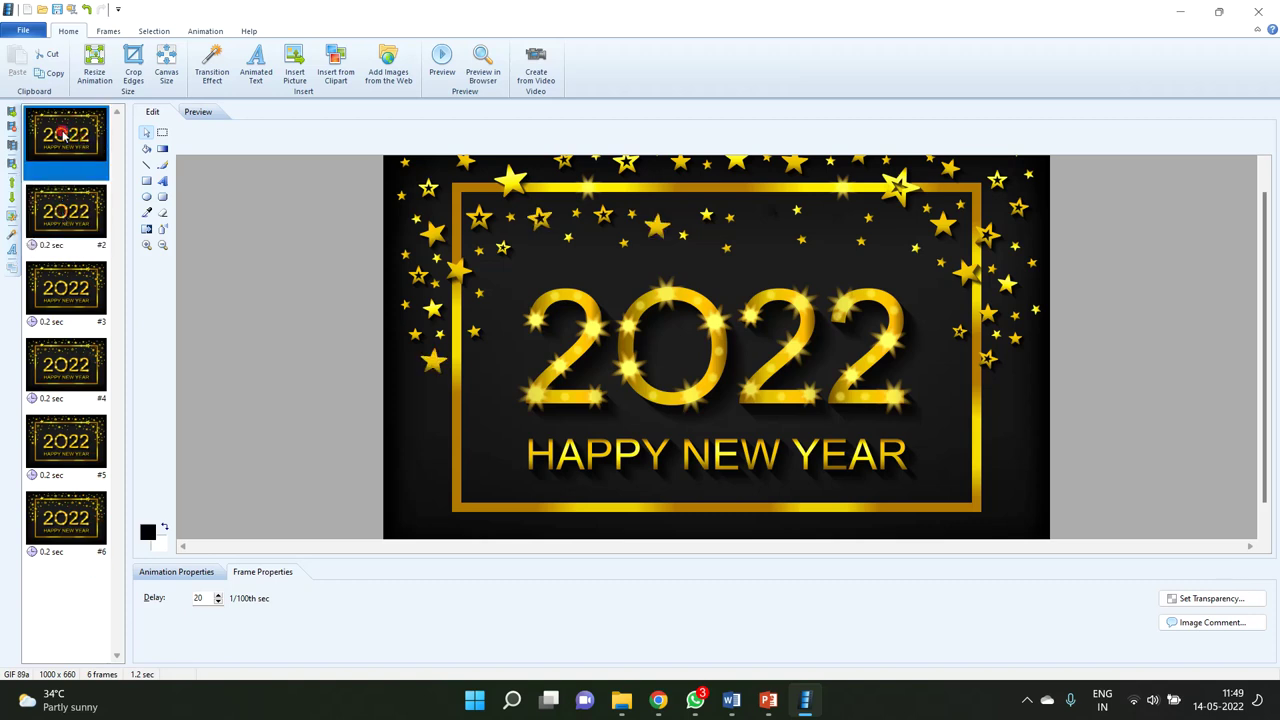
Copy the animation's first frame from the GIF editor and paste it onto slide 2 of the For Banners presentation in PowerPoint.
key("ctrl+c")
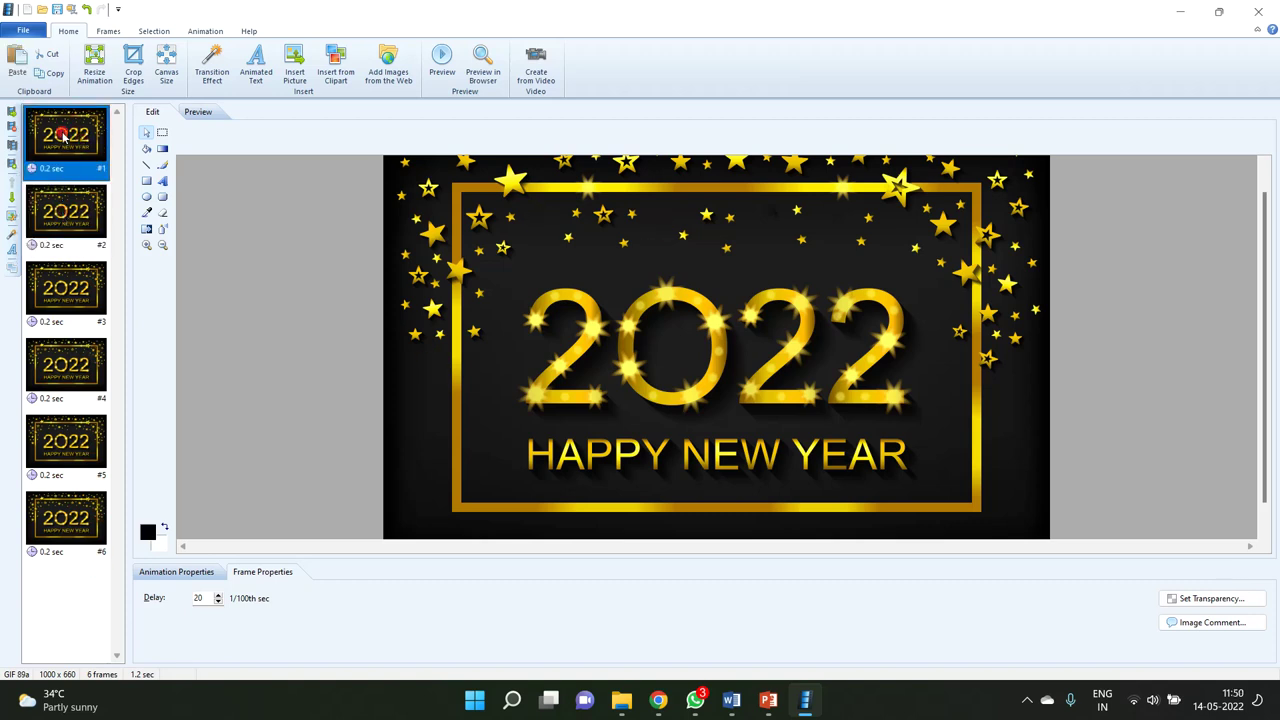
left_click(768, 700)
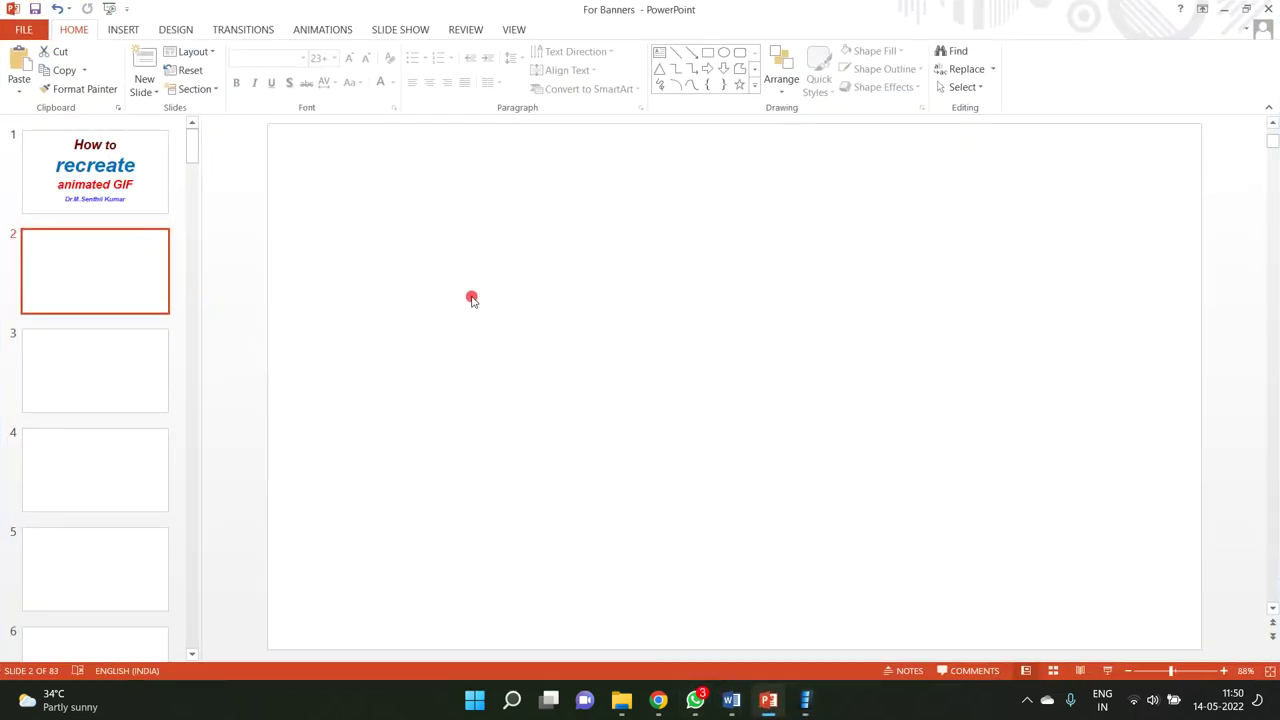
key("ctrl+v")
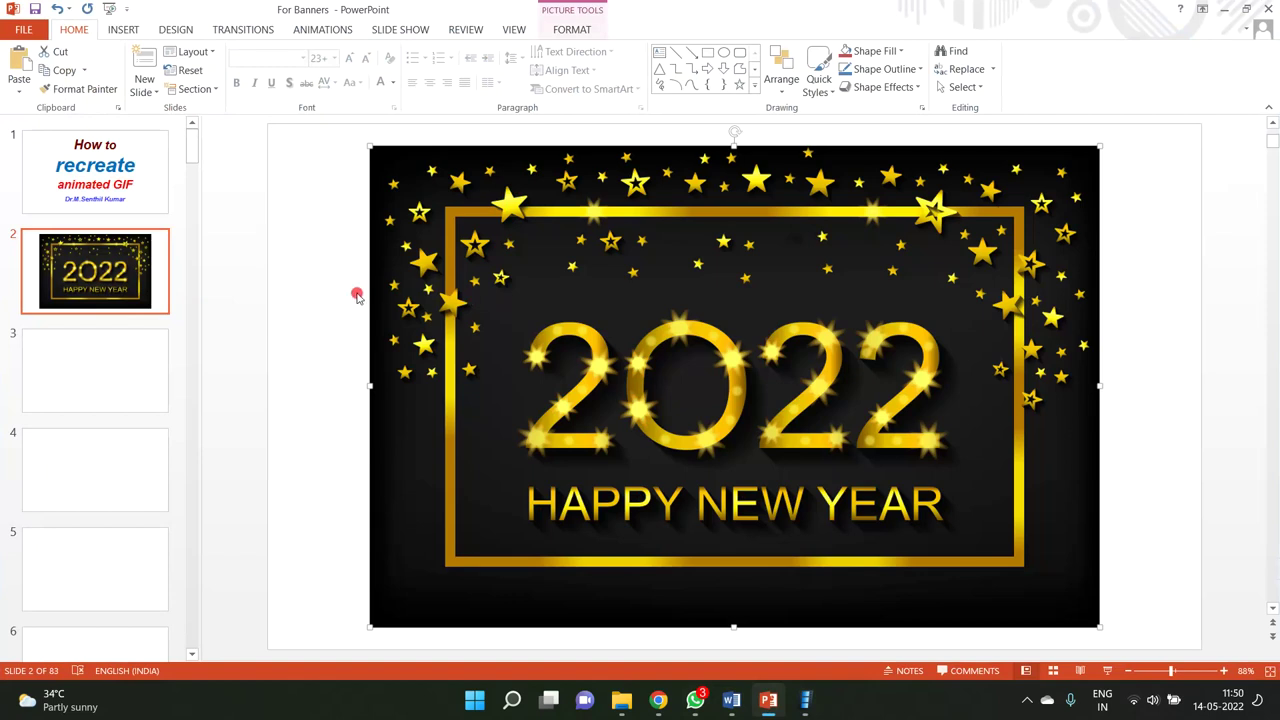
Copy the second frame from the GIF animation editor and paste it onto slide 3 of the PowerPoint presentation.
left_click(70, 360)
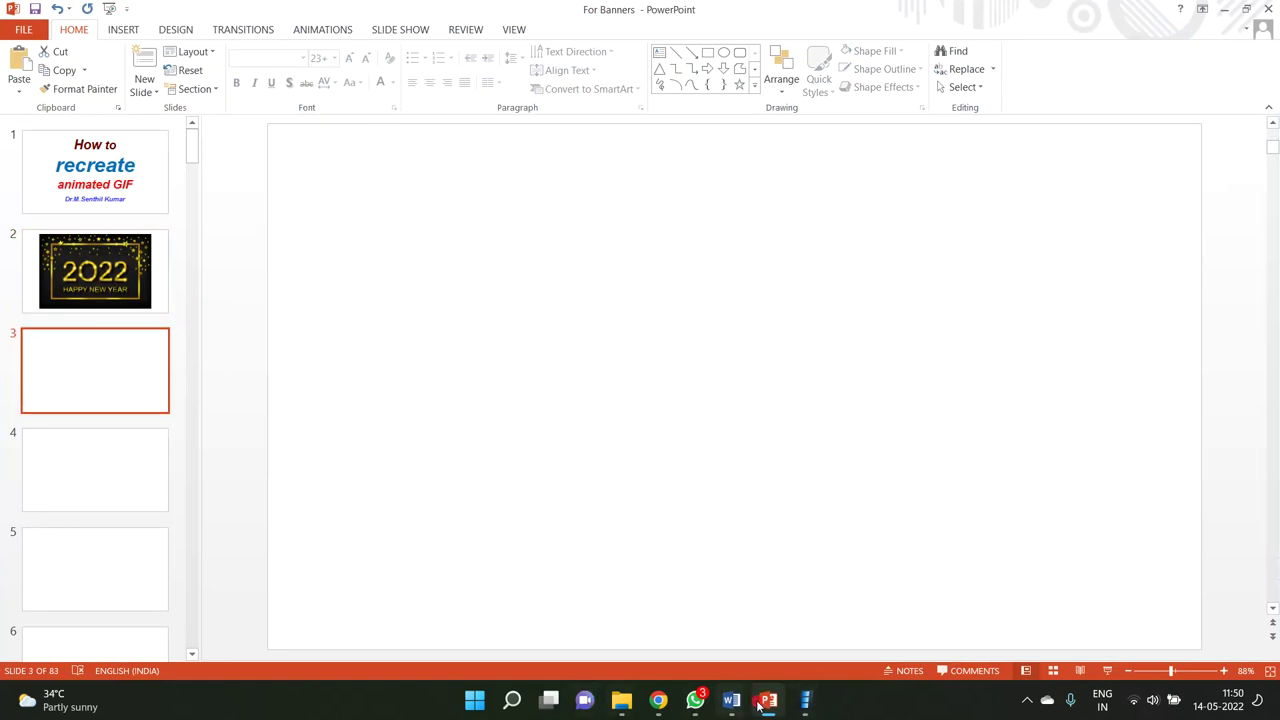
left_click(804, 702)
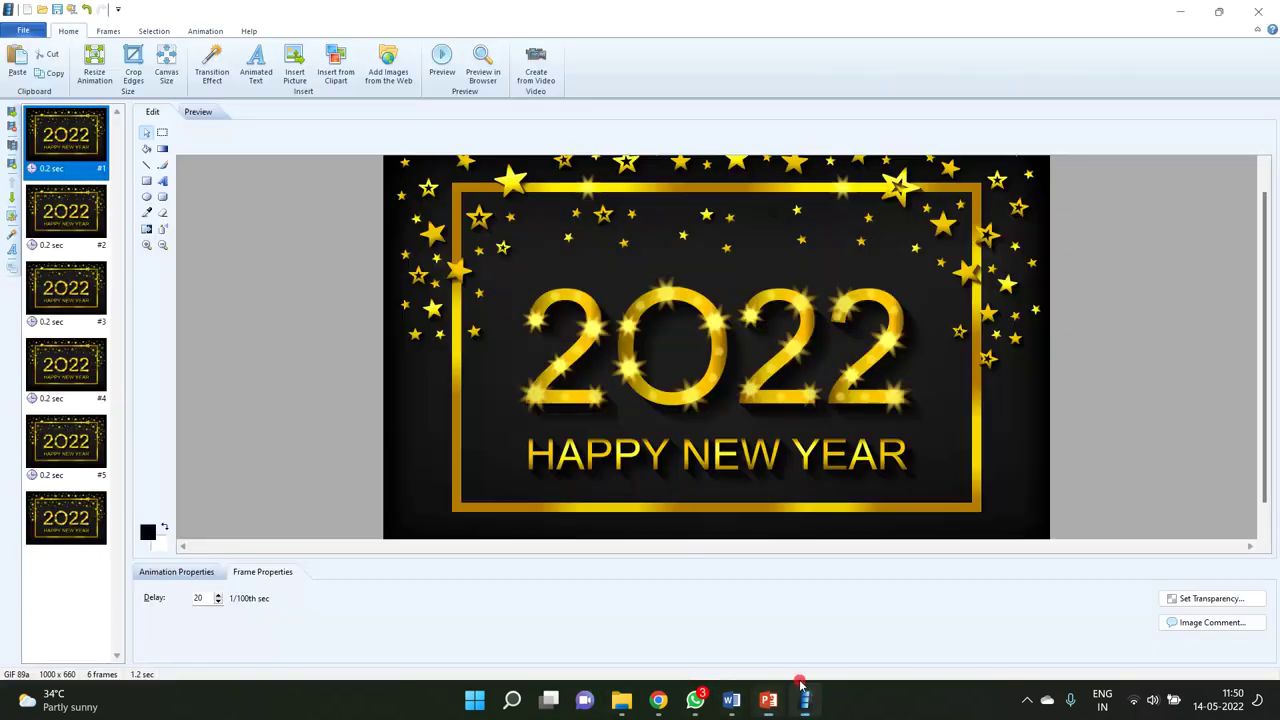
left_click(46, 213)
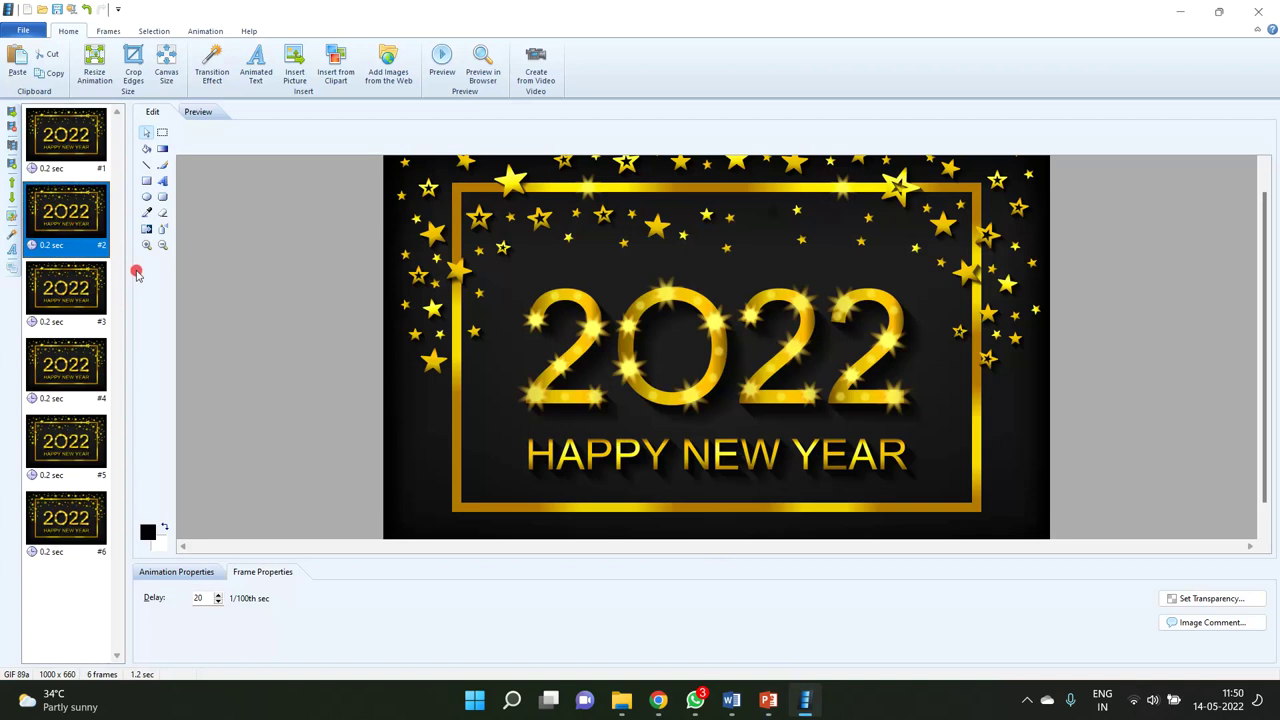
key("alt+Tab")
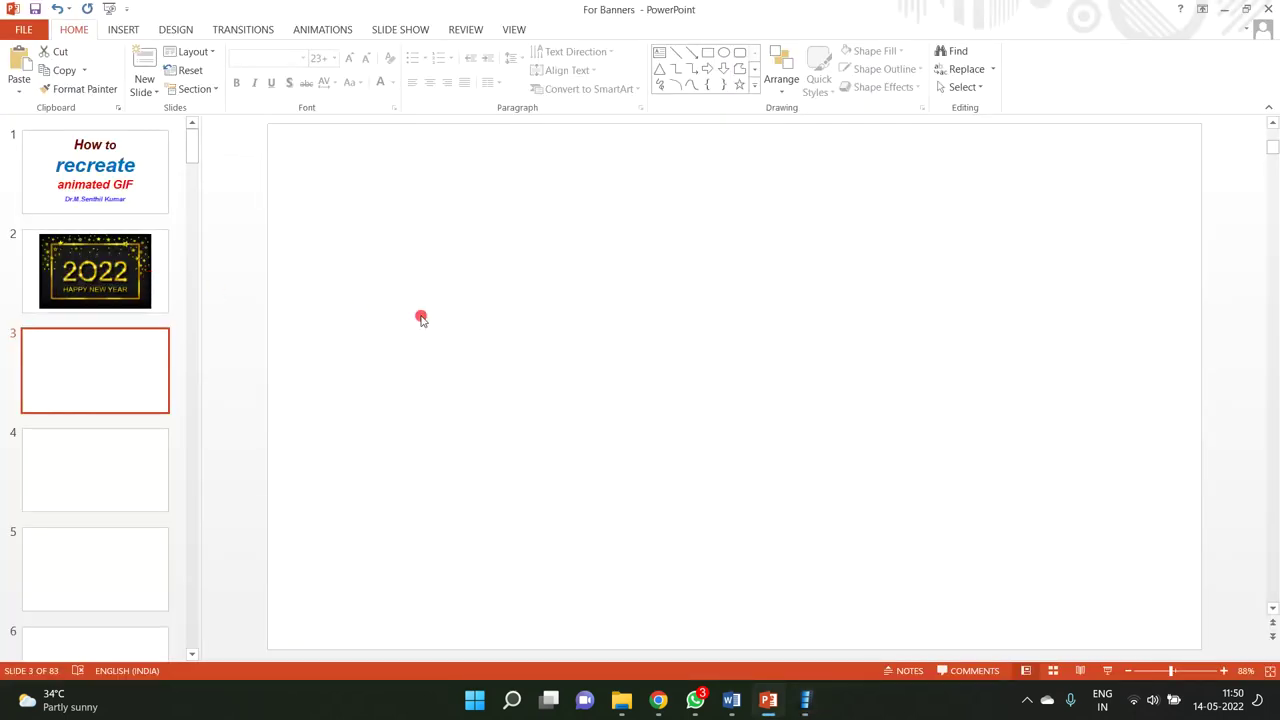
key("ctrl+v")
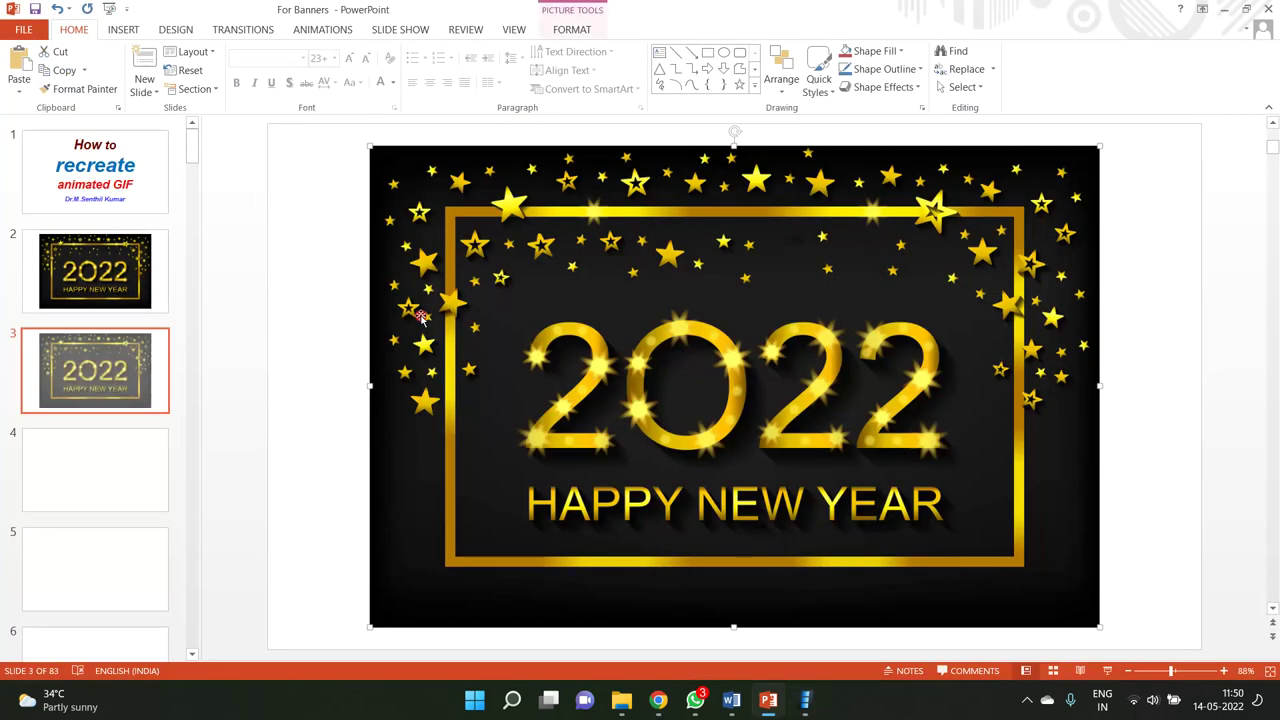
Copy the third frame from the GIF animation editor and paste it onto slide 4 of the PowerPoint presentation.
left_click(109, 480)
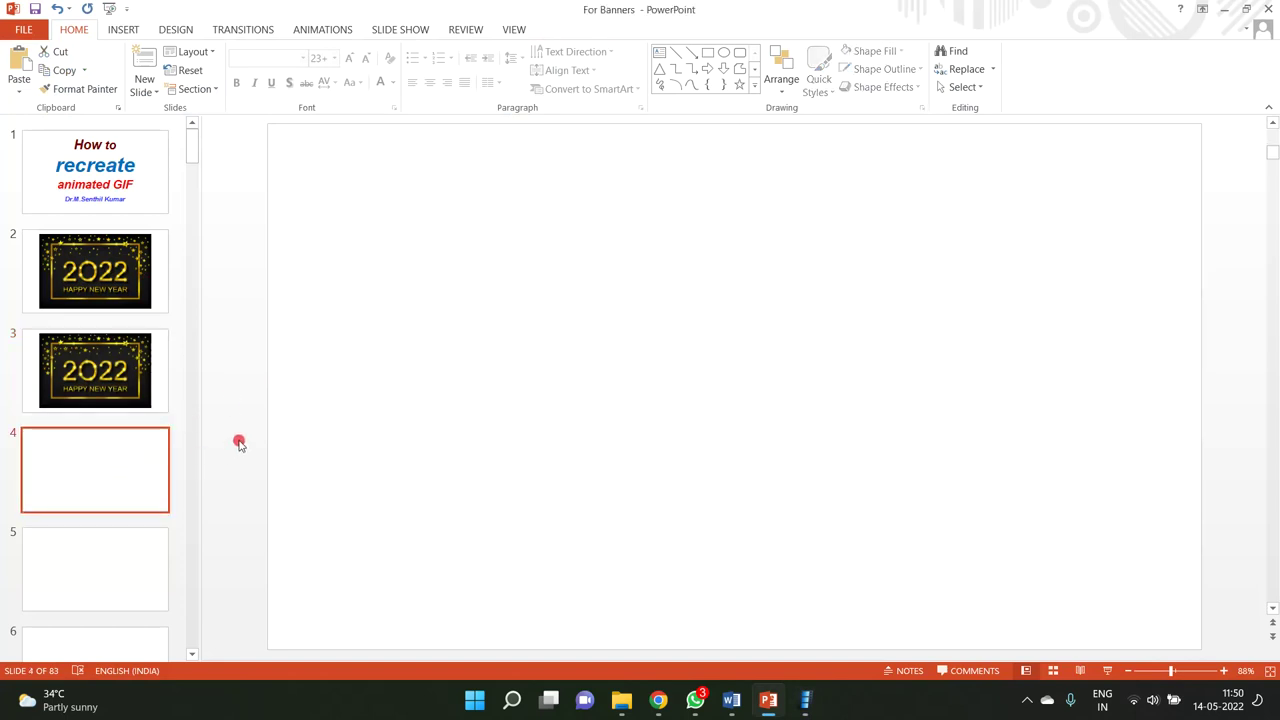
key("alt+Tab")
left_click(86, 286)
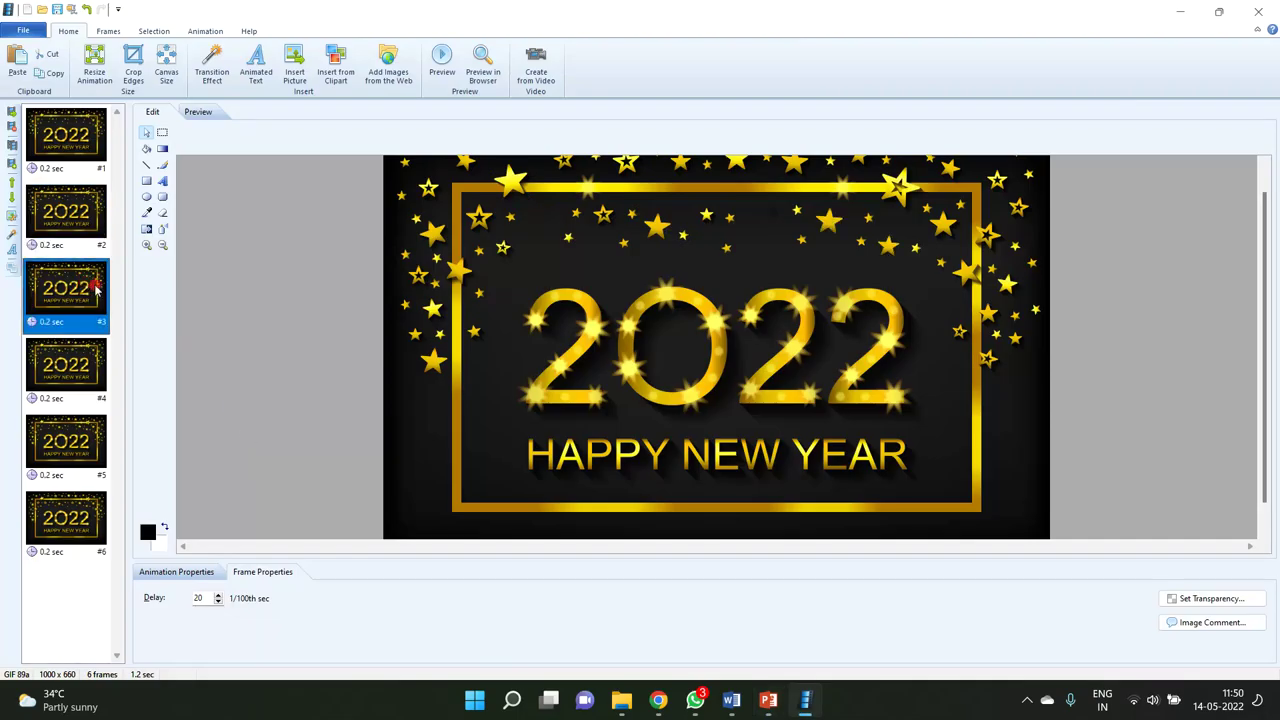
key("alt+Tab")
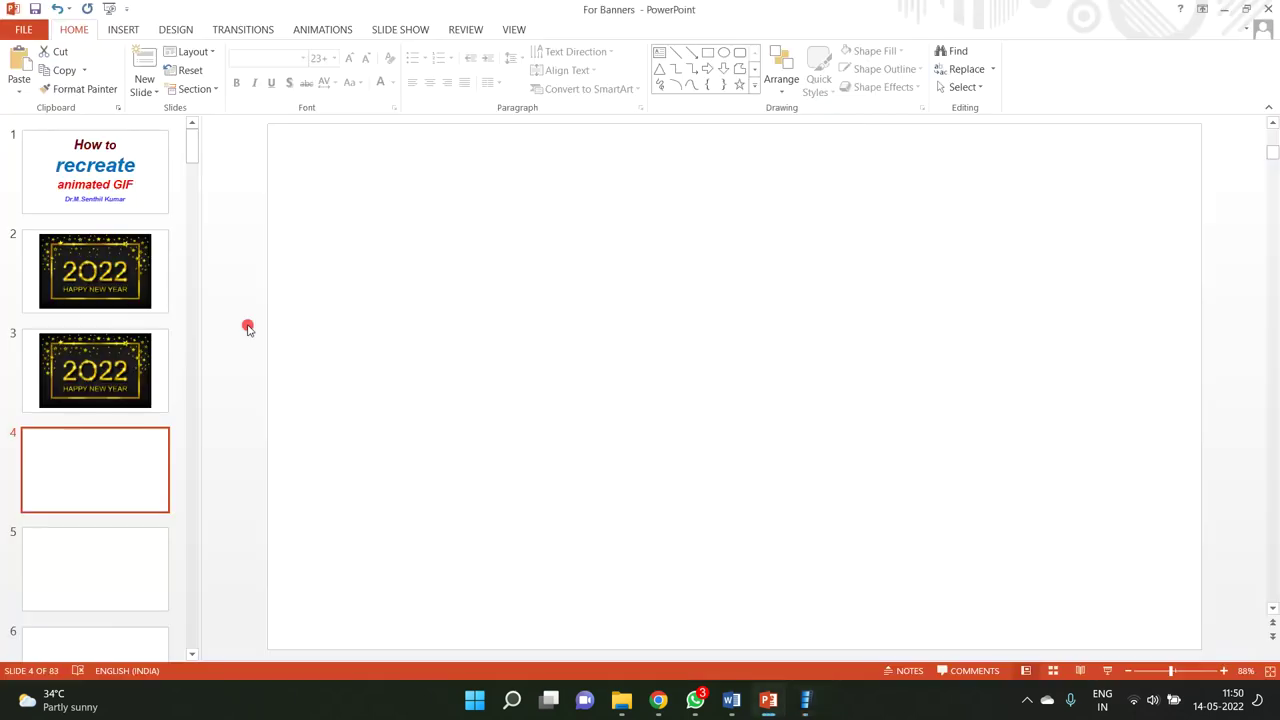
key("ctrl+v")
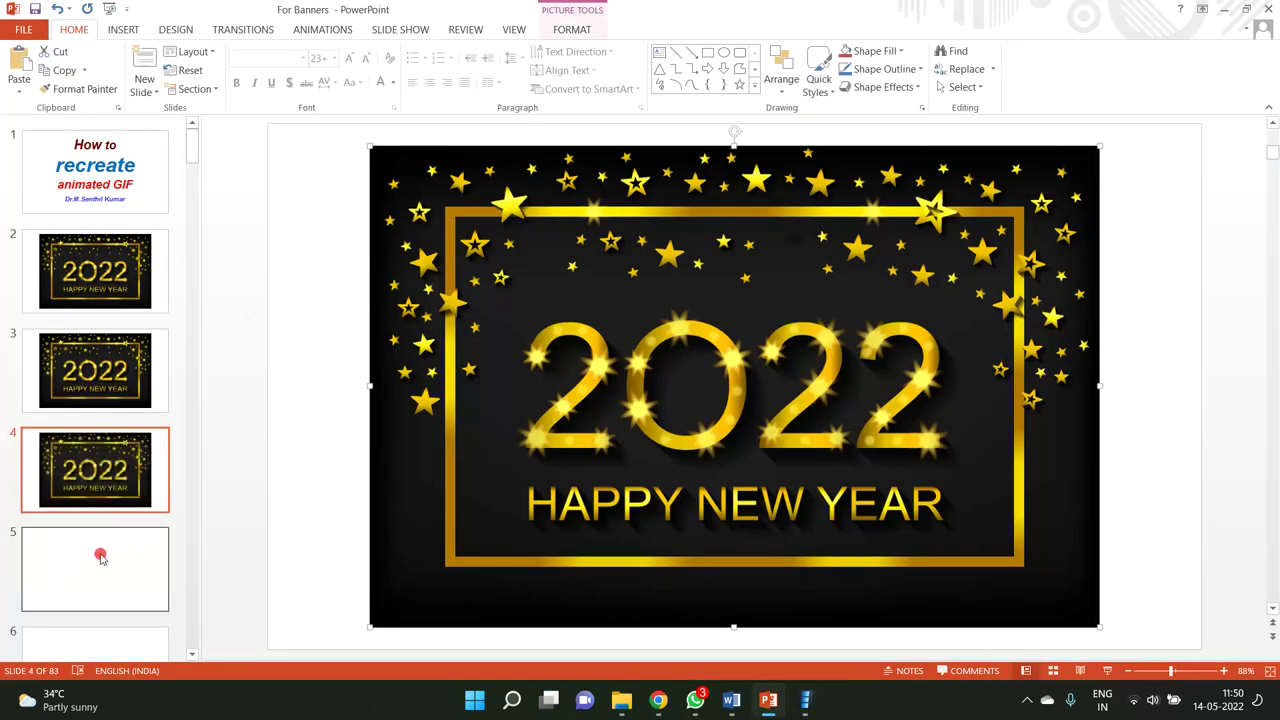
Copy the fourth frame from the GIF animation editor and paste it onto slide 5 of the PowerPoint presentation.
left_click(100, 551)
key("alt+Tab")
left_click(90, 368)
key("alt+Tab")
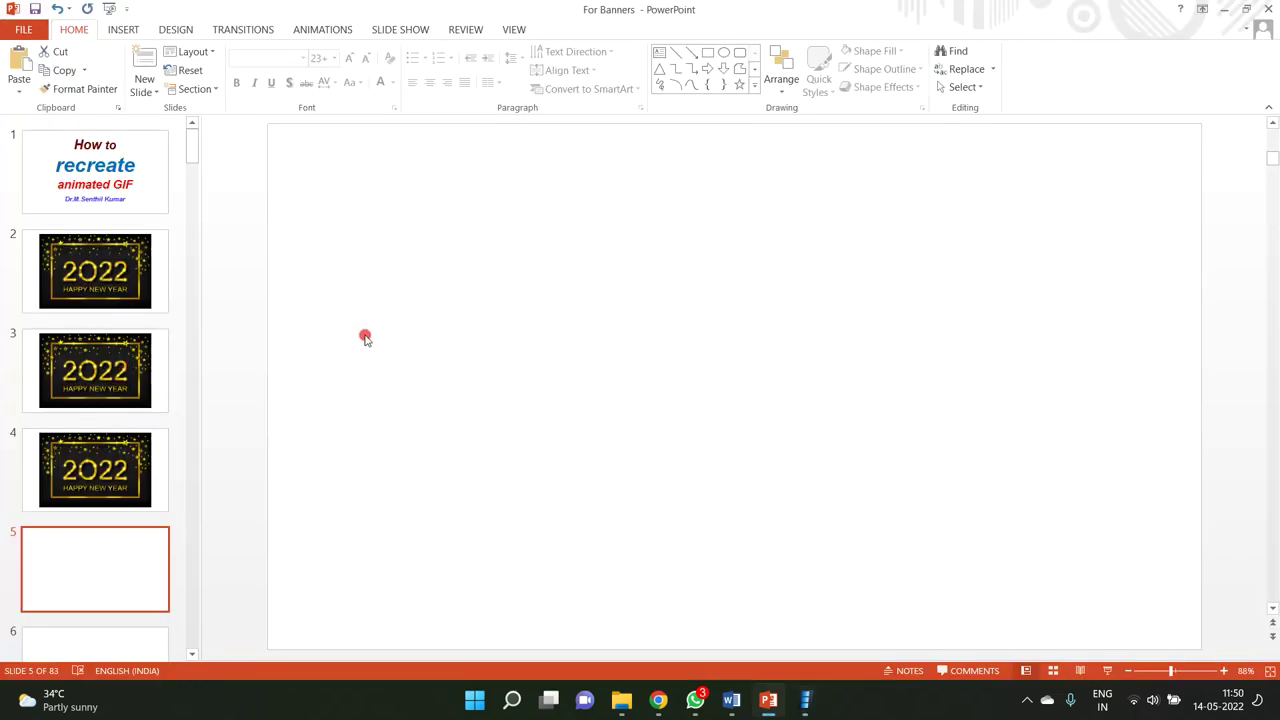
key("ctrl+v")
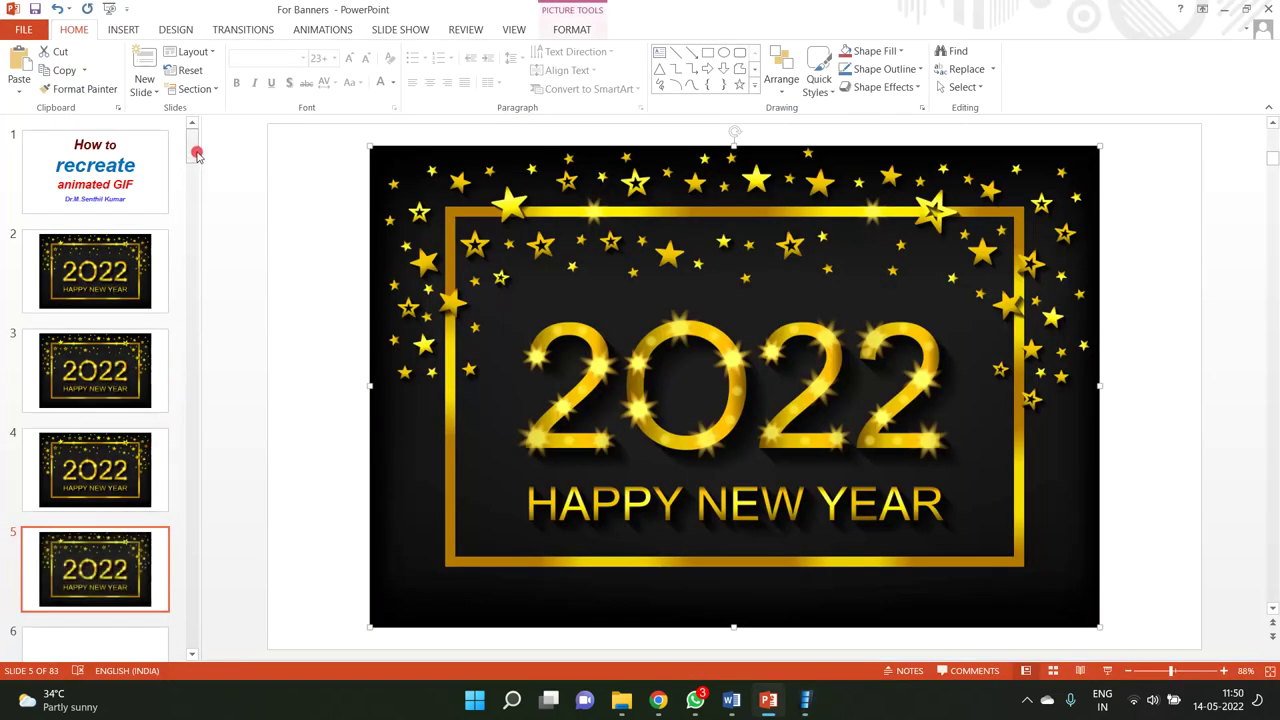
Select the next empty slide after slide 5 and switch back to the GIF animation editor.
scroll(194, 166, "down", 3)
left_click(129, 335)
key("alt+Tab")
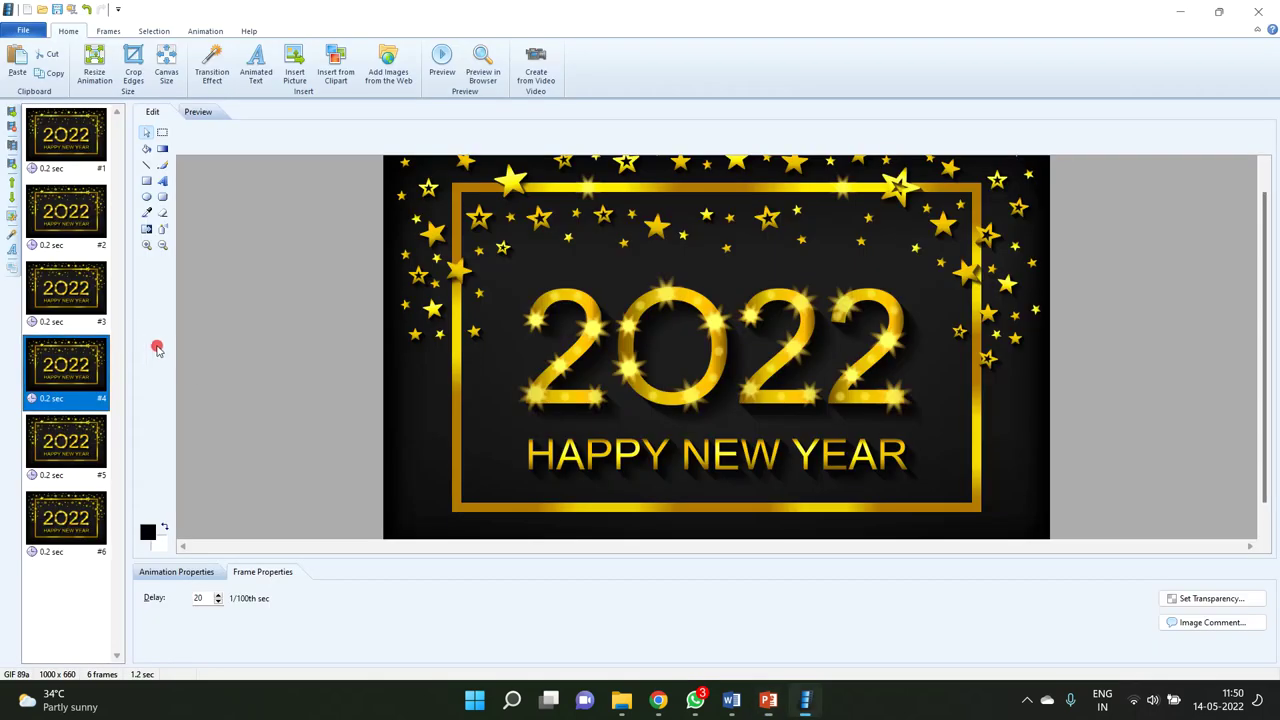
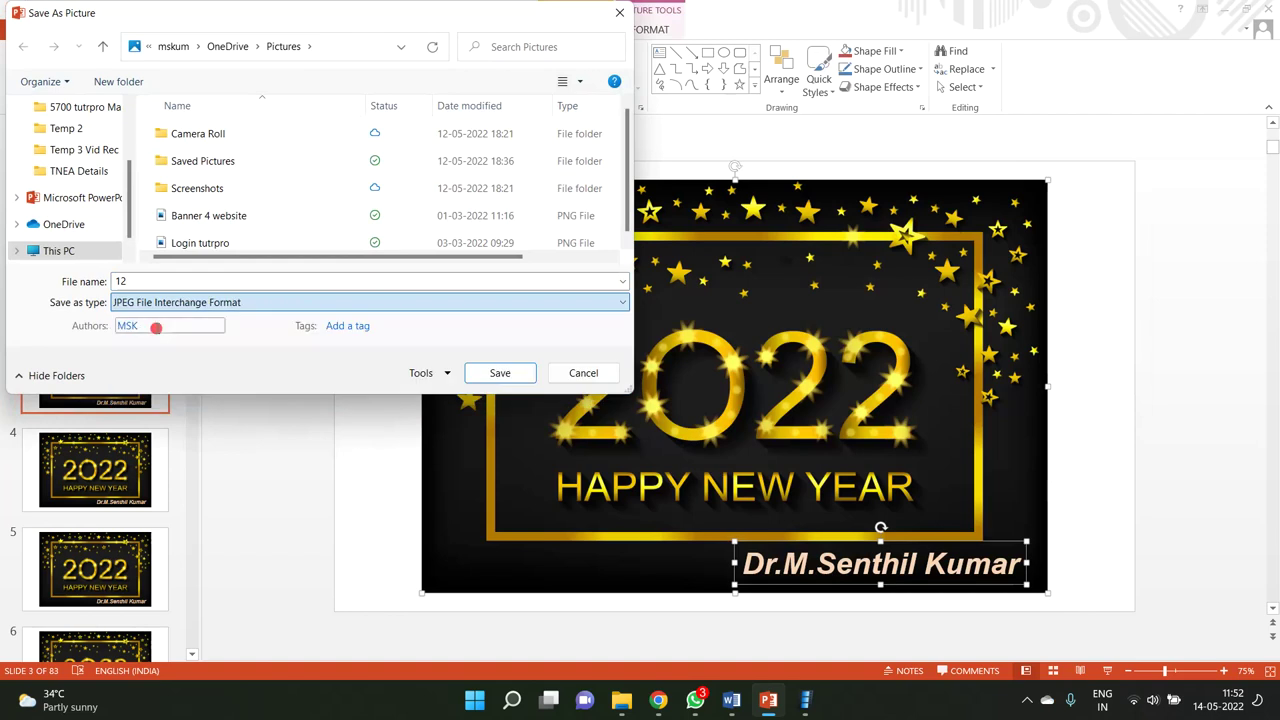
Save slide 3's artwork as JPEG picture 12, and slide 4's image and name text together as JPEG picture 13 in Pictures.
left_click(476, 368)
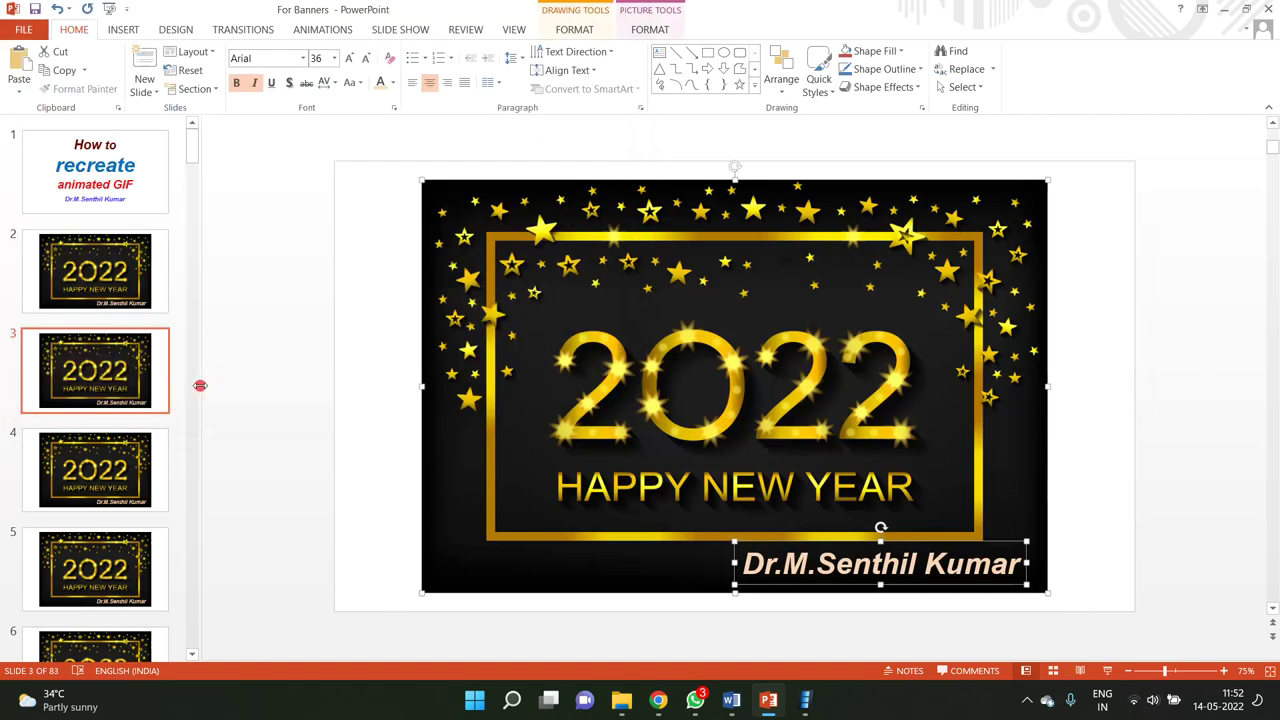
left_click(143, 460)
mouse_move(400, 157)
left_mouse_down()
mouse_move(977, 622)
mouse_move(1068, 624)
left_mouse_up()
right_click(1030, 178)
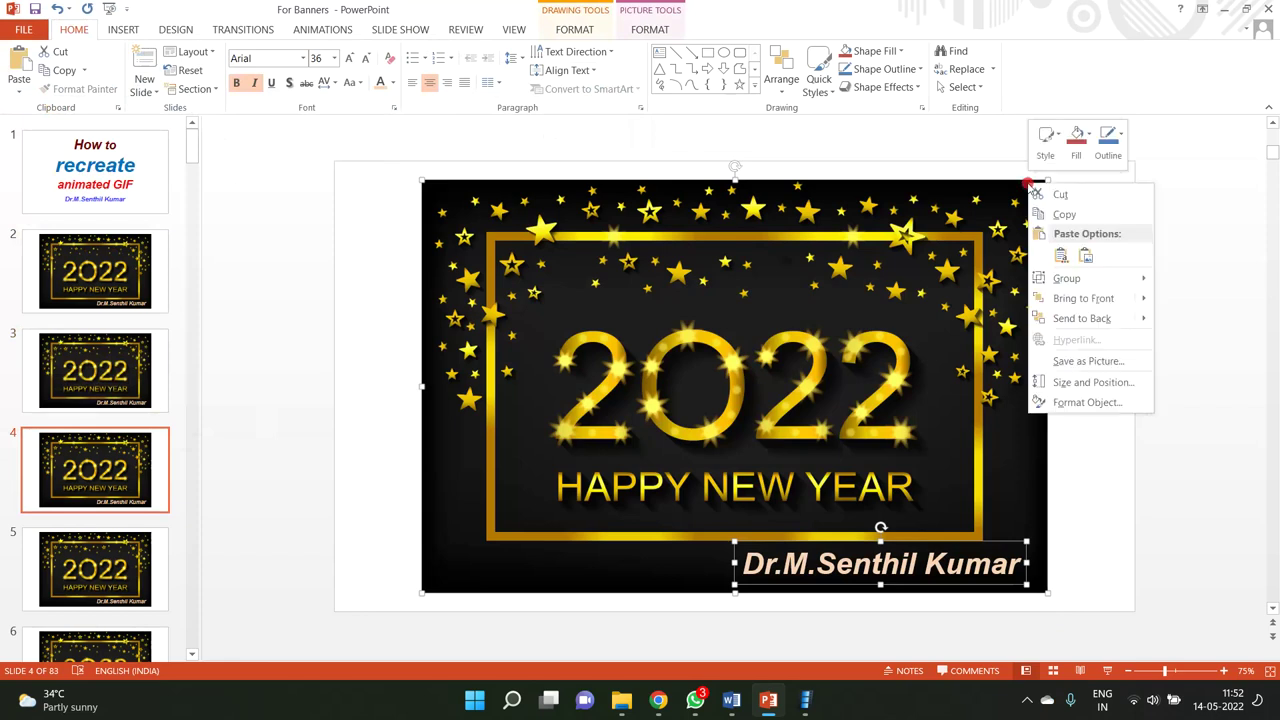
left_click(1077, 362)
type("13")
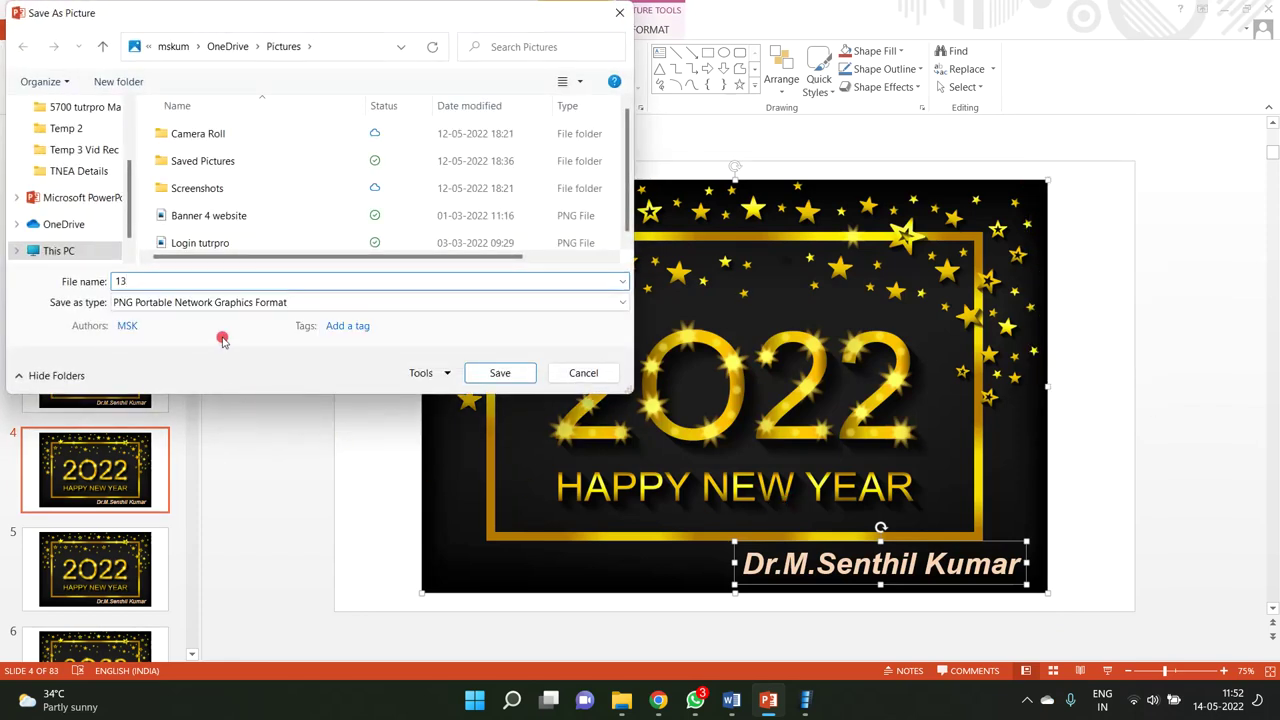
left_click(226, 303)
left_click(228, 333)
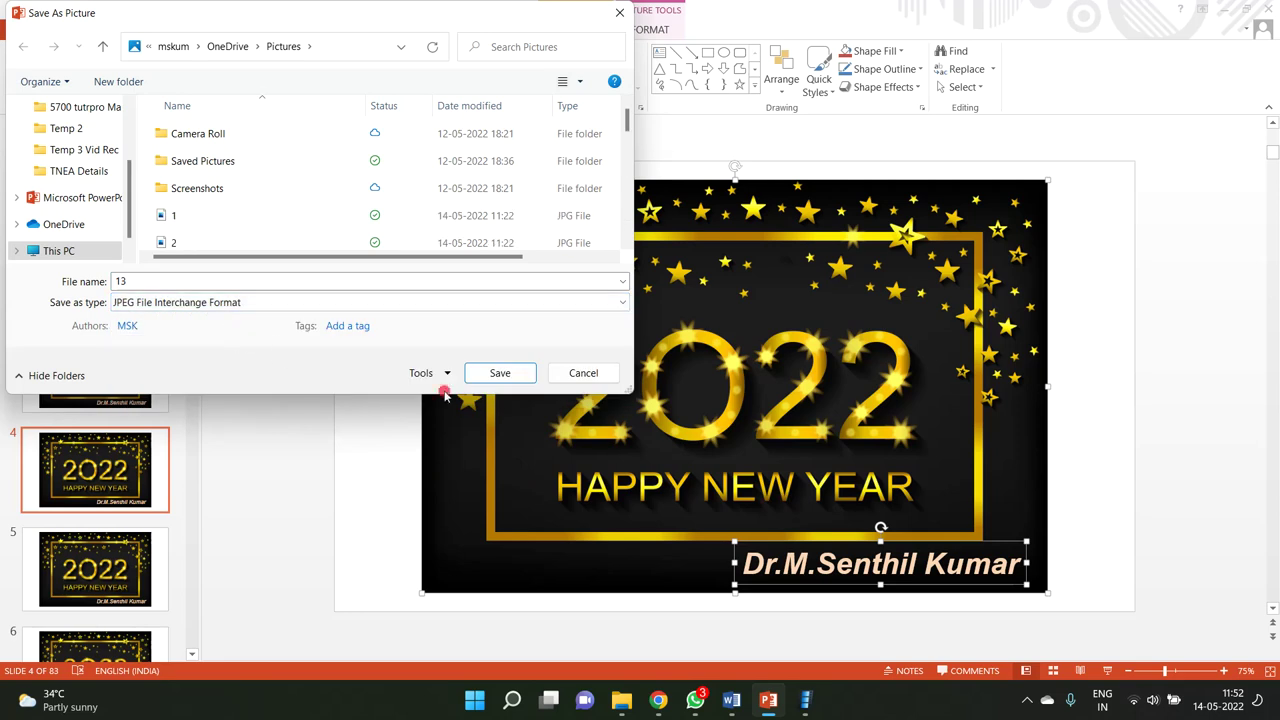
left_click(488, 372)
Select the image and name text on slide 5 together and save them as a JPEG picture named 14.
left_click(84, 567)
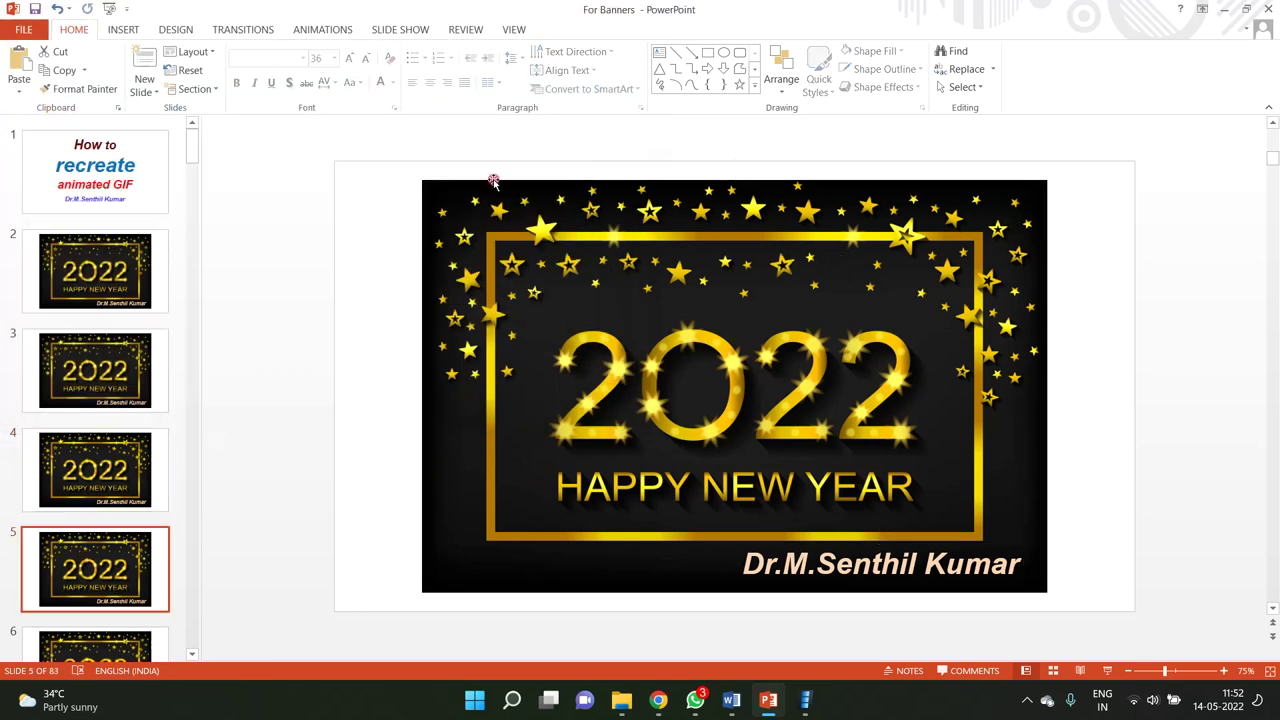
left_click_drag(403, 179, 1094, 613)
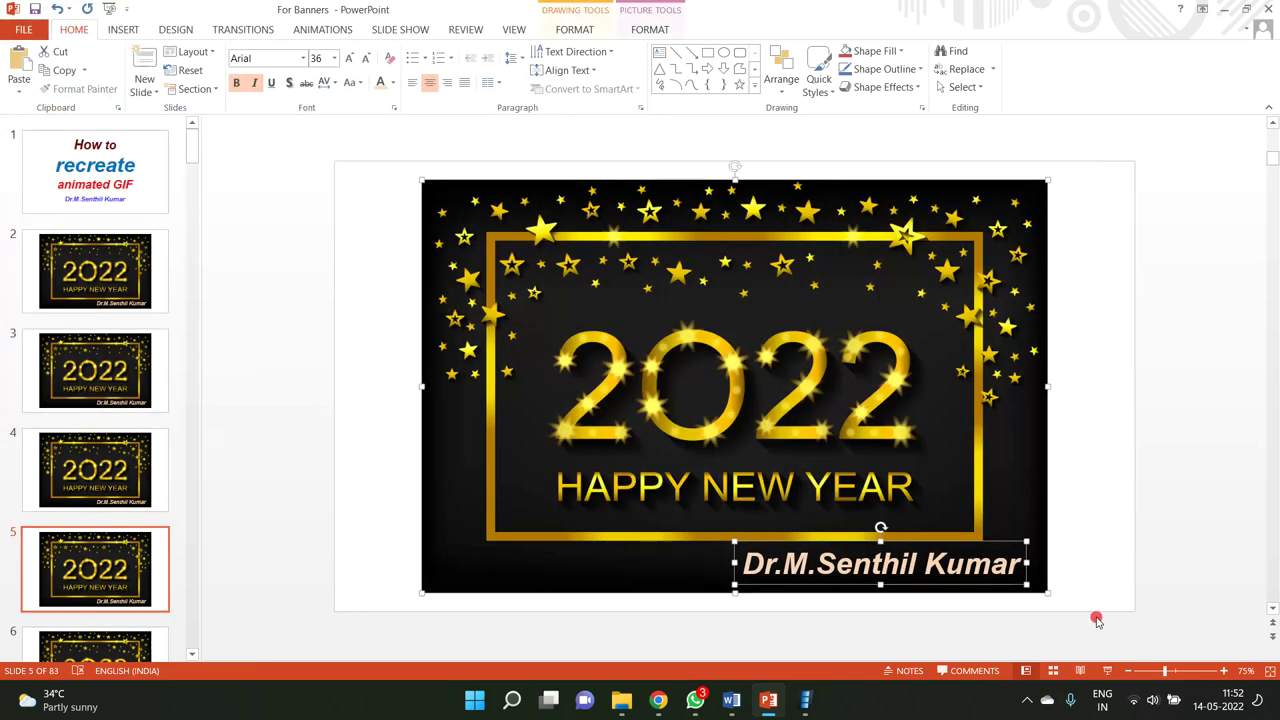
right_click(1028, 195)
left_click(1091, 361)
type("14")
left_click(243, 301)
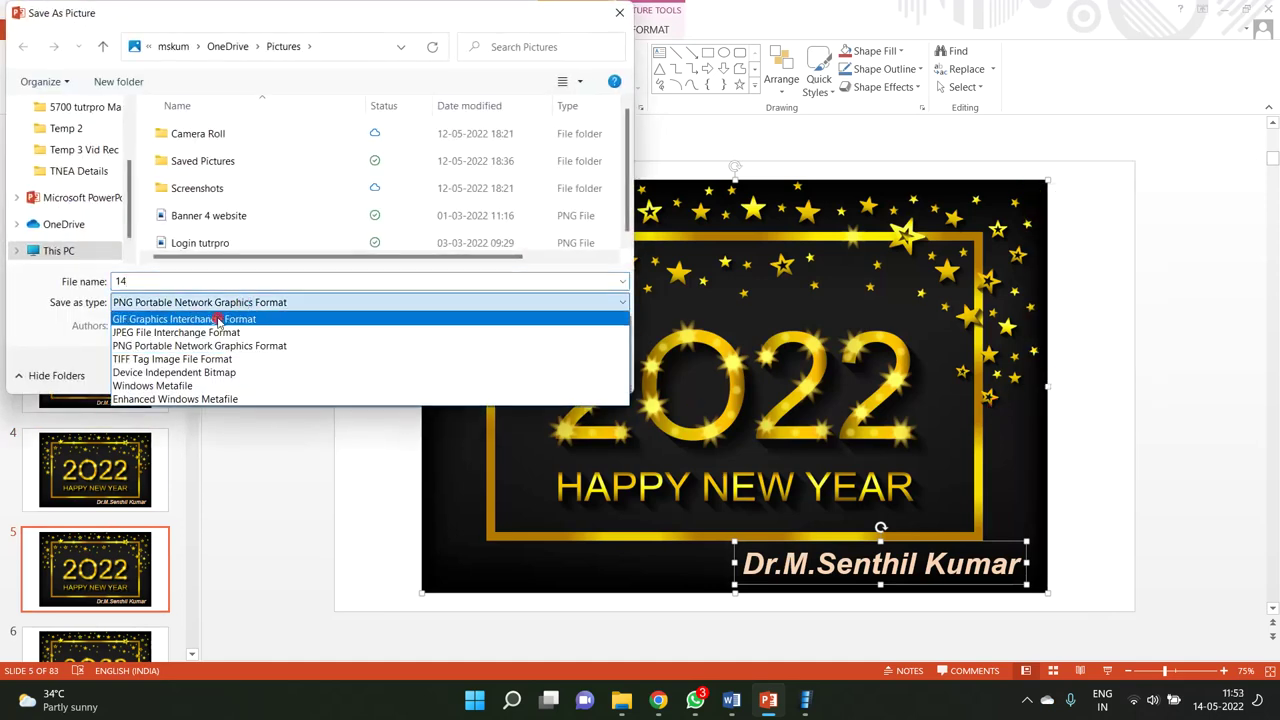
left_click(210, 331)
left_click(469, 374)
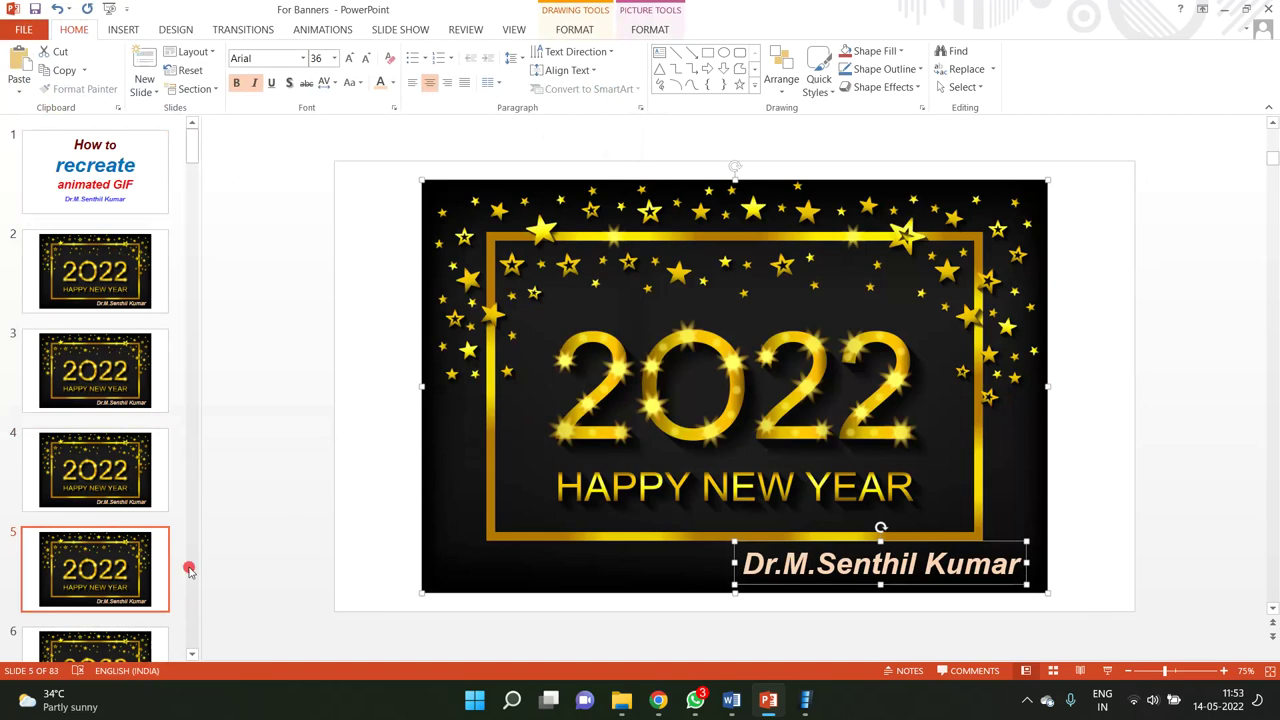
Select the image and name text on slide 6 together and save them as a JPEG picture named 15.
scroll(100, 470, "down", 2)
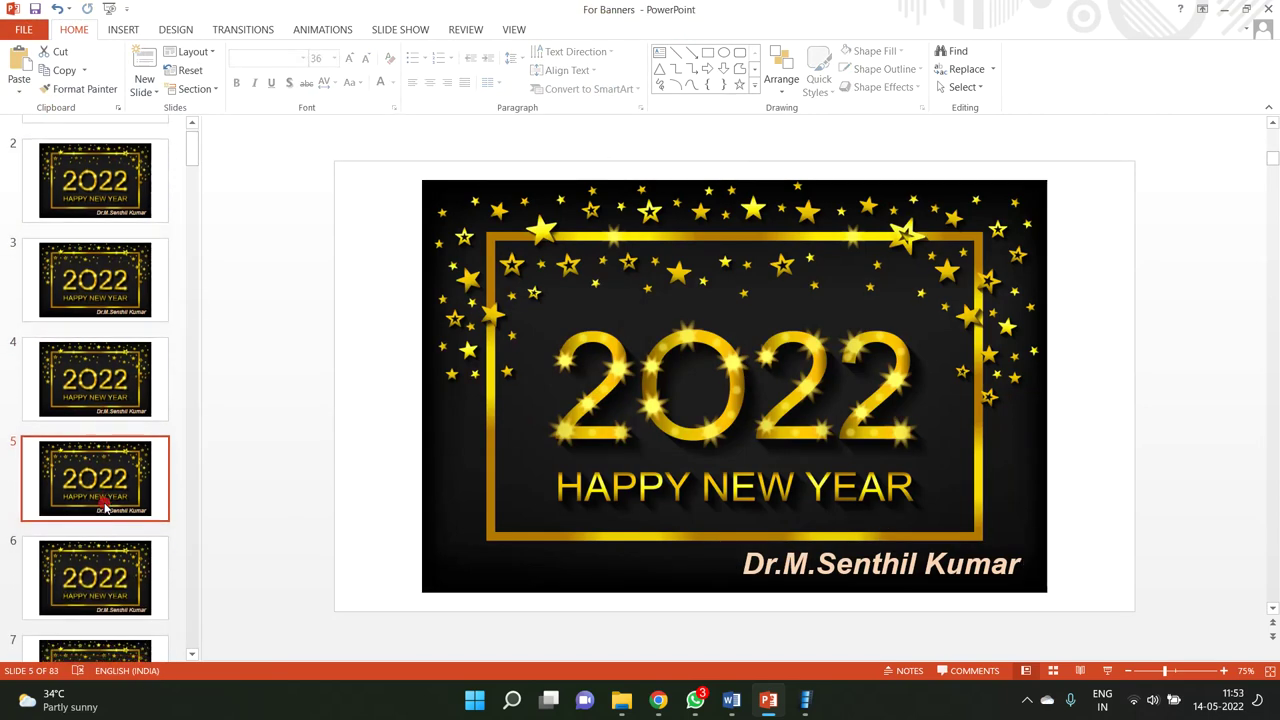
left_click(100, 480)
left_click_drag(386, 157, 1066, 609)
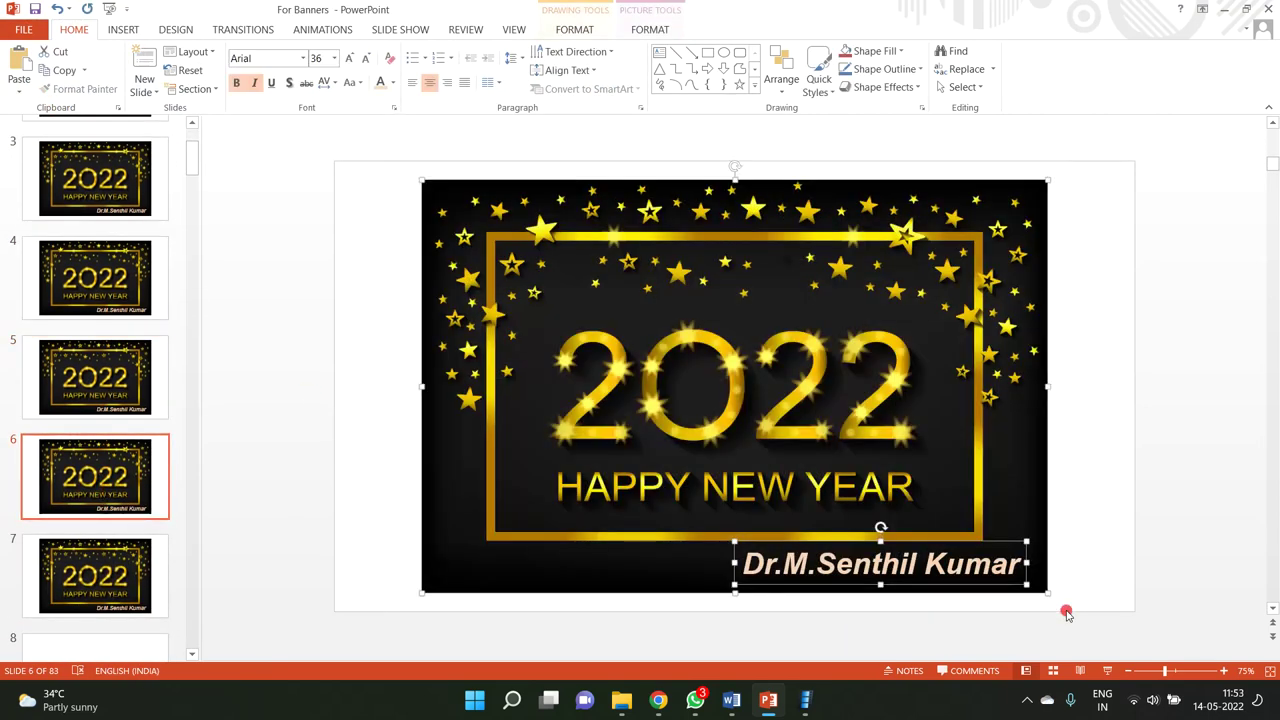
right_click(1042, 184)
left_click(1094, 362)
type("1")
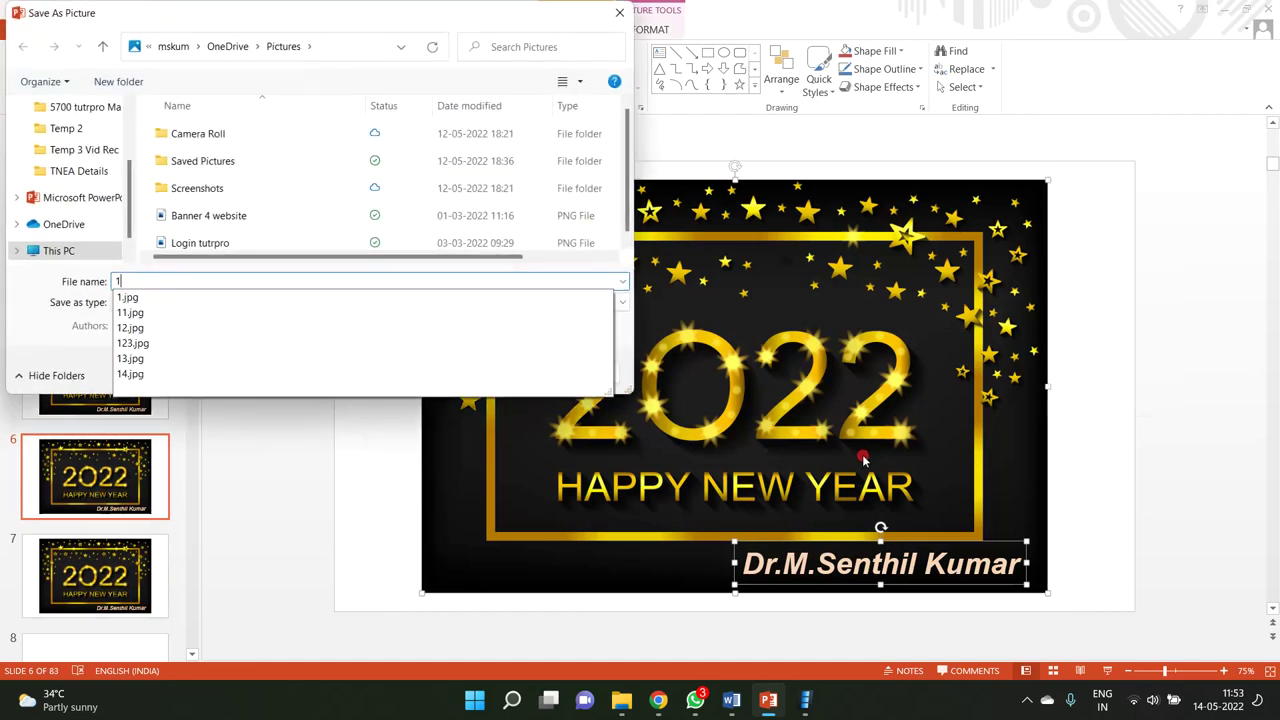
type("5")
left_click(197, 302)
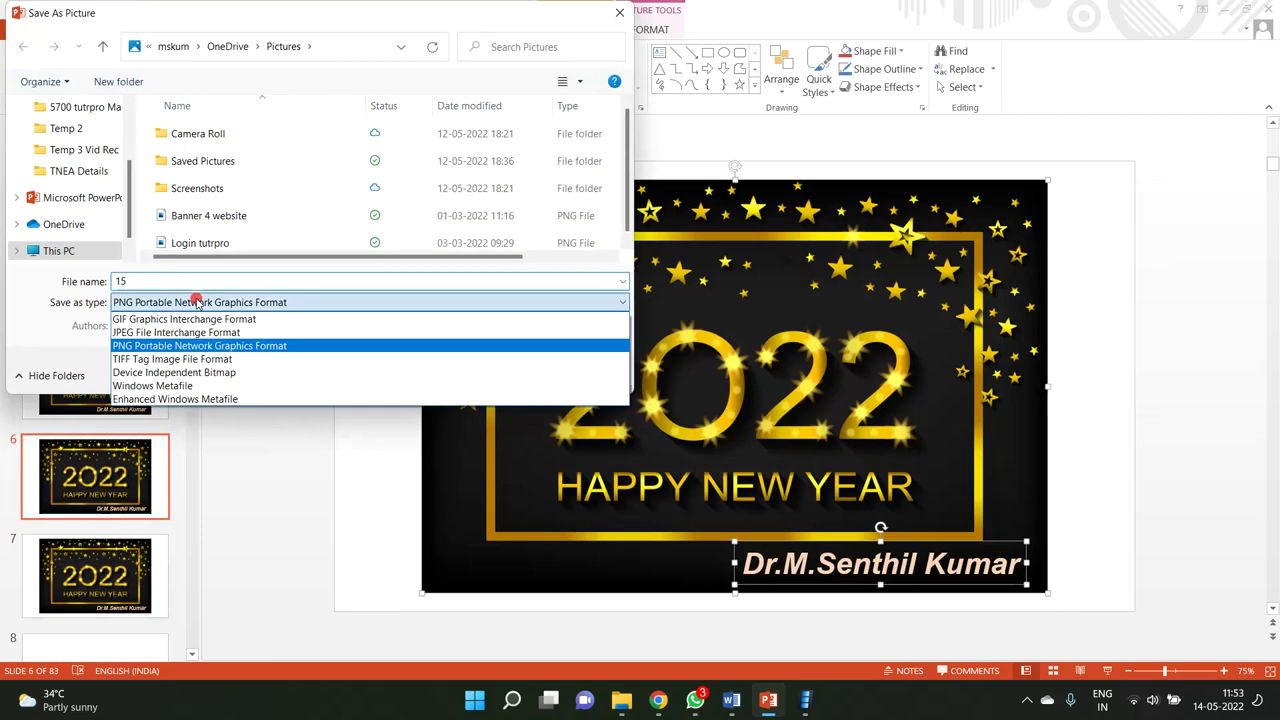
left_click(181, 330)
left_click(487, 372)
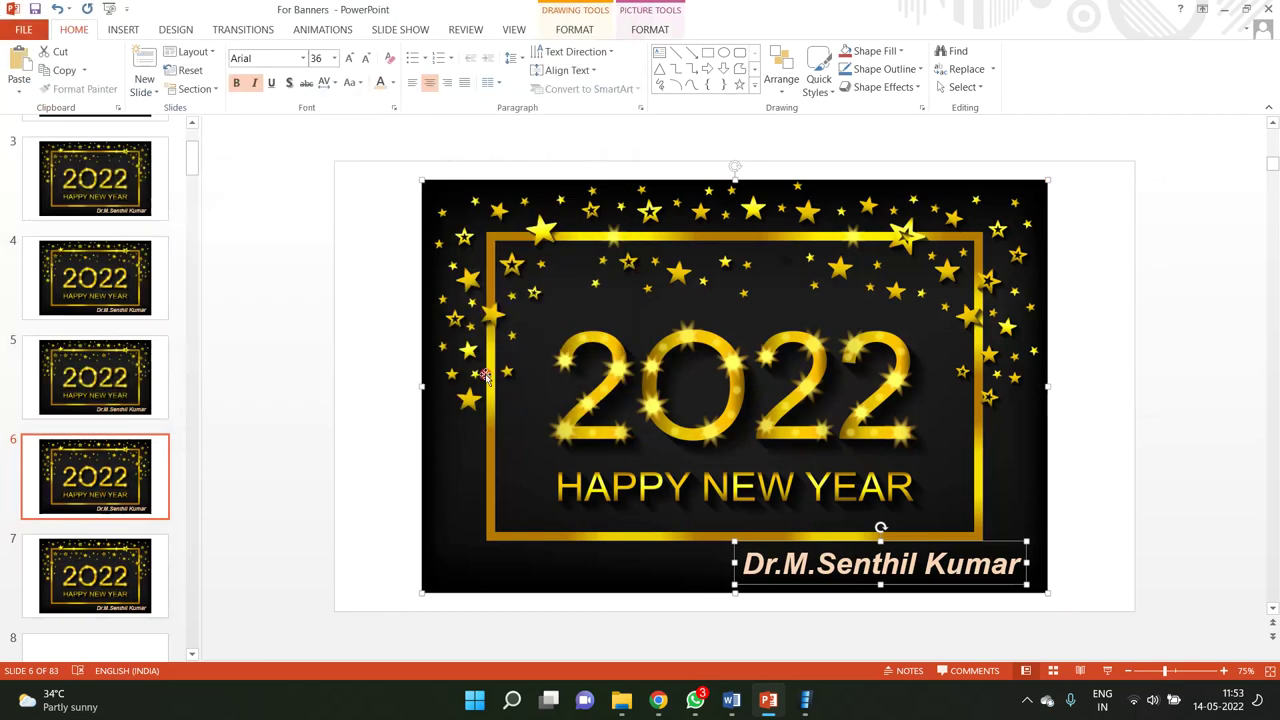
Select the image and name text on slide 7 together and save them as a picture named 16.
key("Page_Down")
key("ctrl+v")
left_click_drag(349, 168, 1191, 597)
right_click(1045, 186)
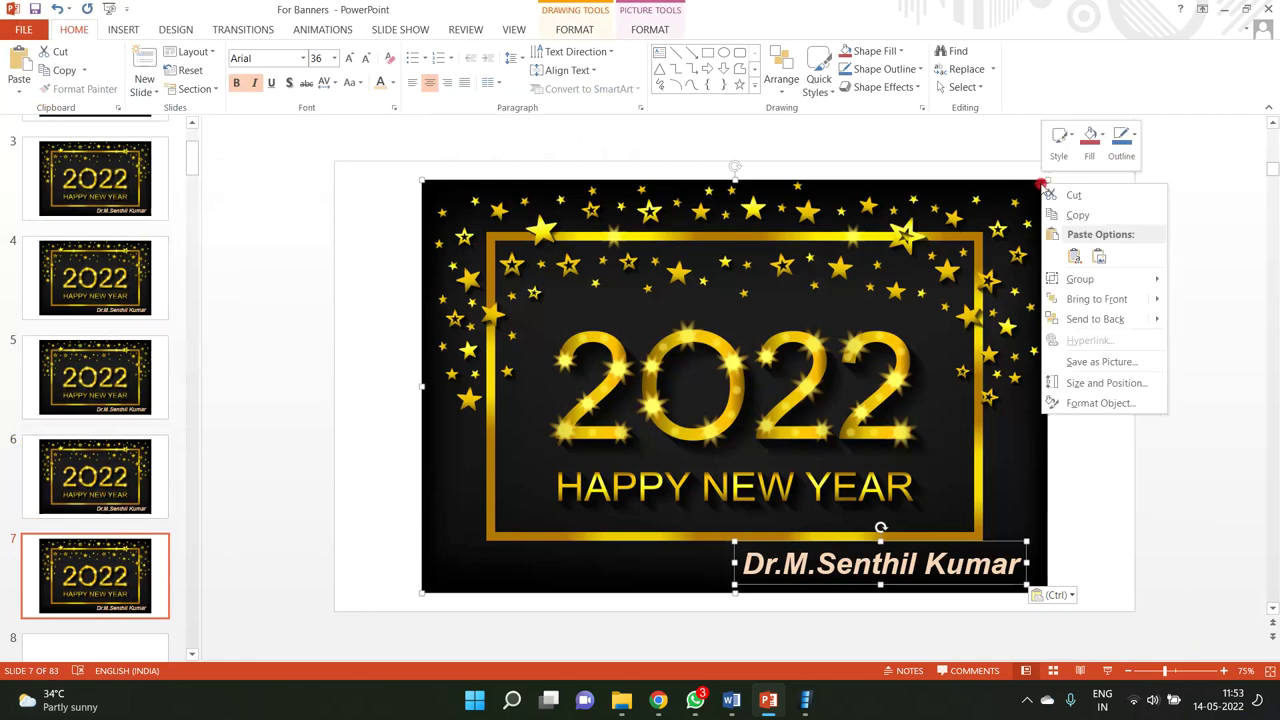
left_click(1105, 358)
type("16")
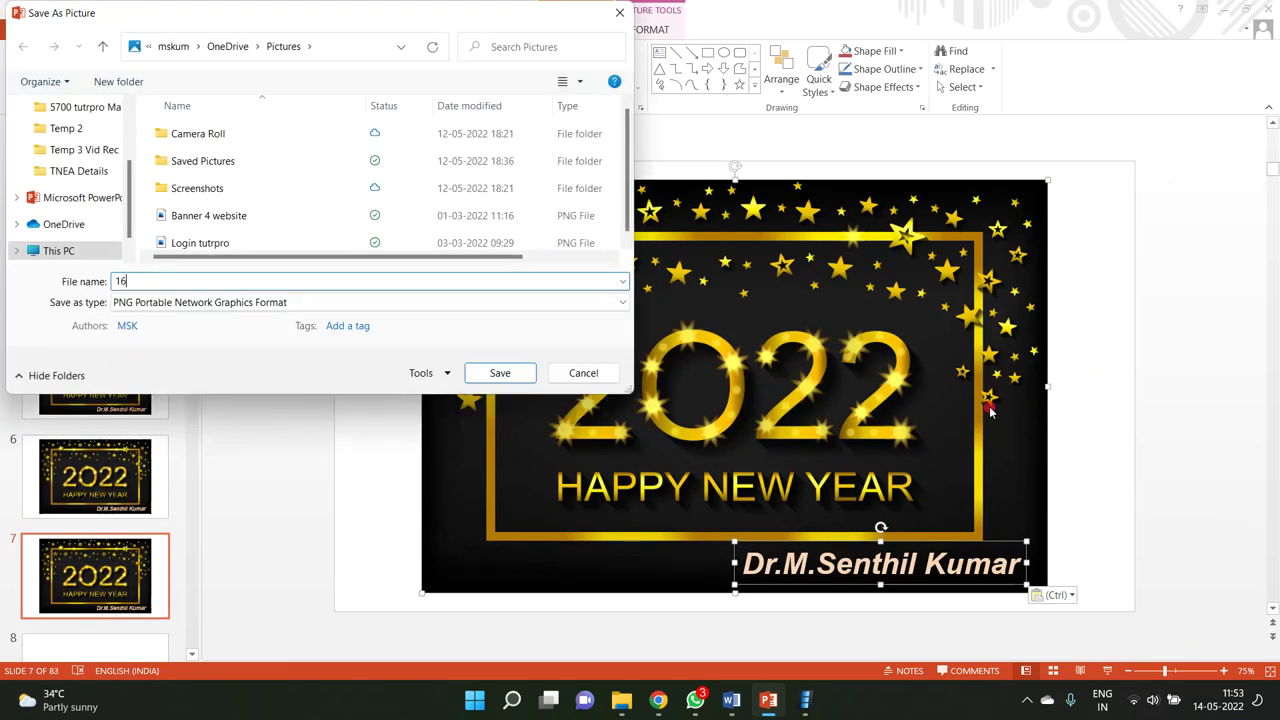
left_click(143, 302)
left_click(145, 317)
left_click(498, 374)
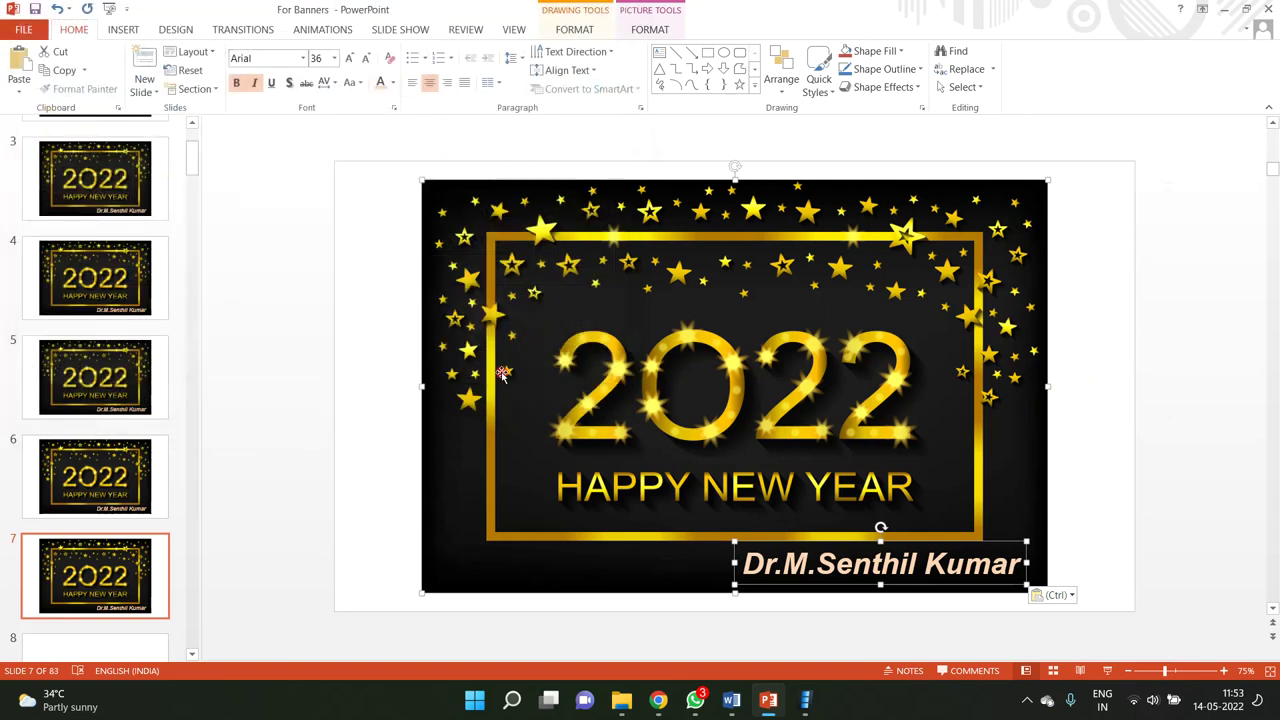
Deselect the objects on slide 7 and switch to the Temp 2 folder window in File Explorer.
left_click(304, 344)
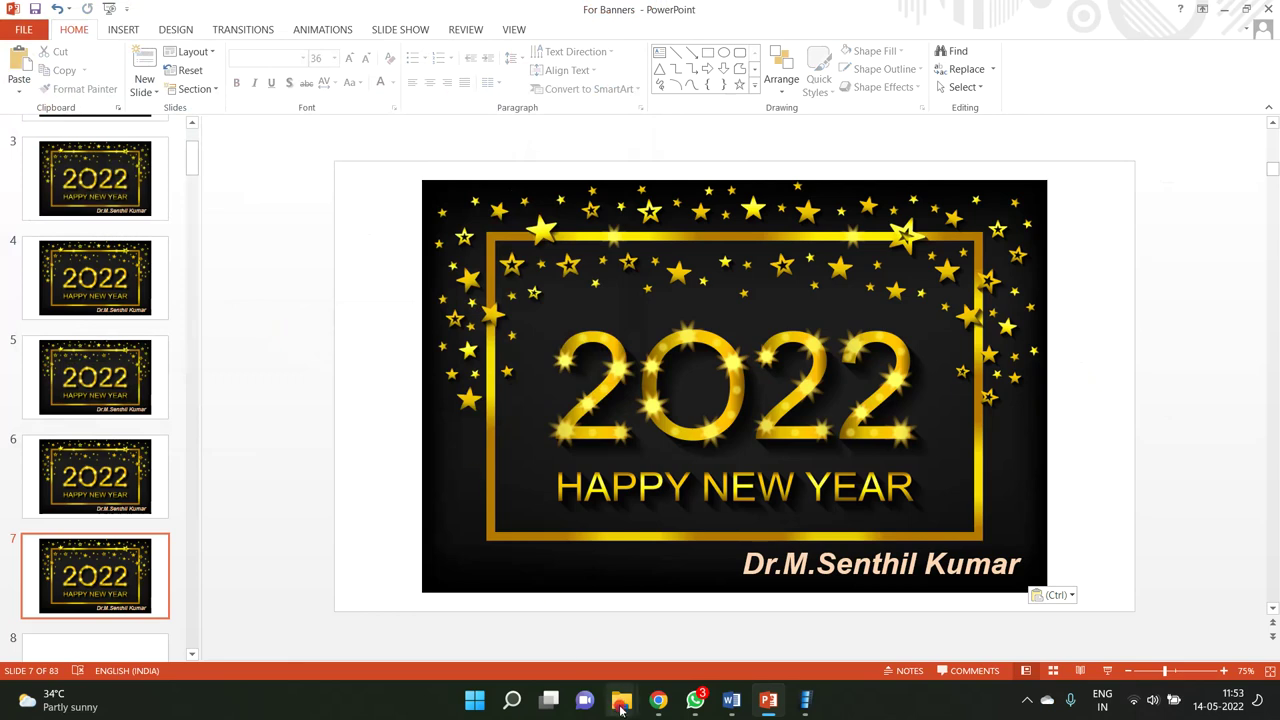
mouse_move(620, 698)
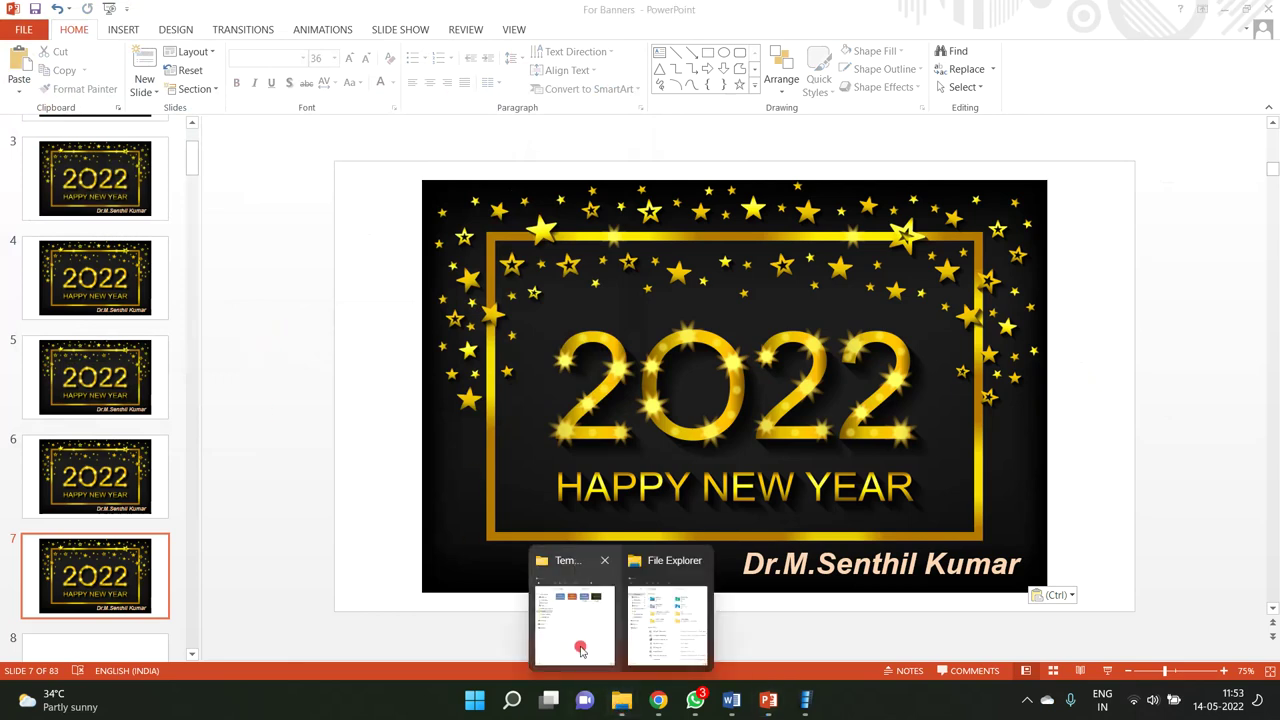
left_click(582, 640)
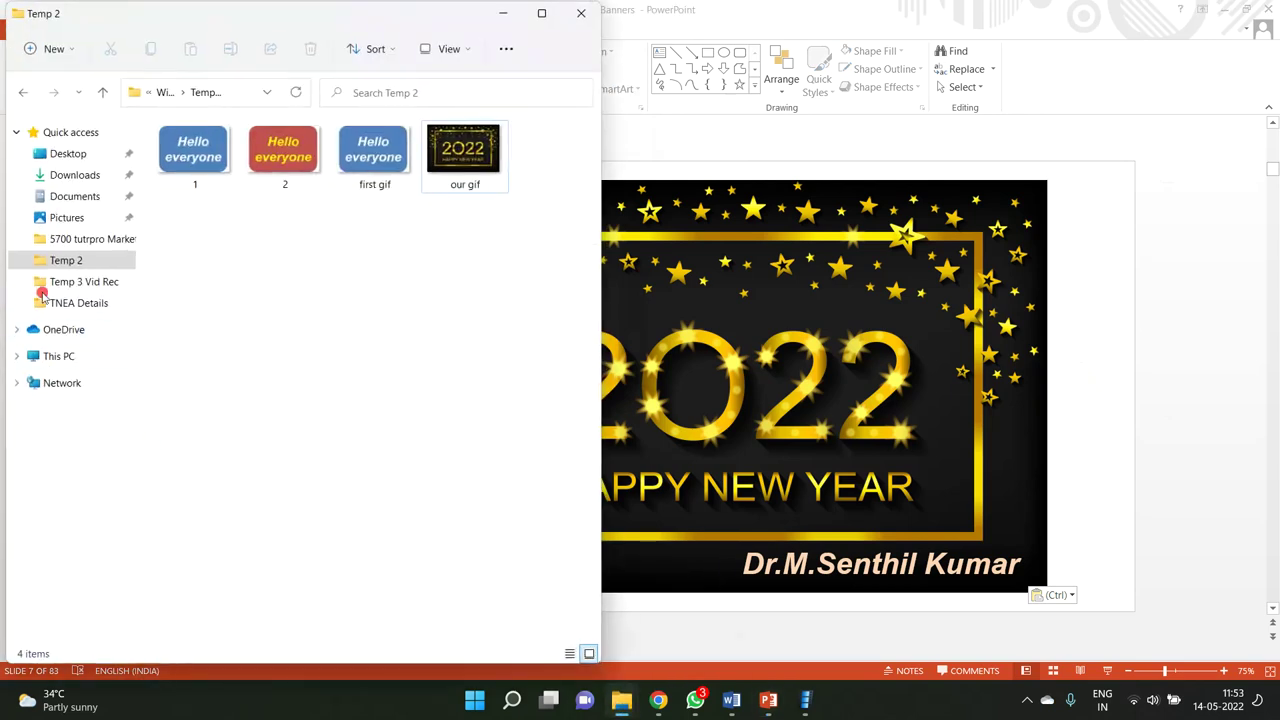
Copy the pictures 11 to 16 from the Pictures folder into the Temp 2 folder.
left_click(72, 216)
left_click(302, 270)
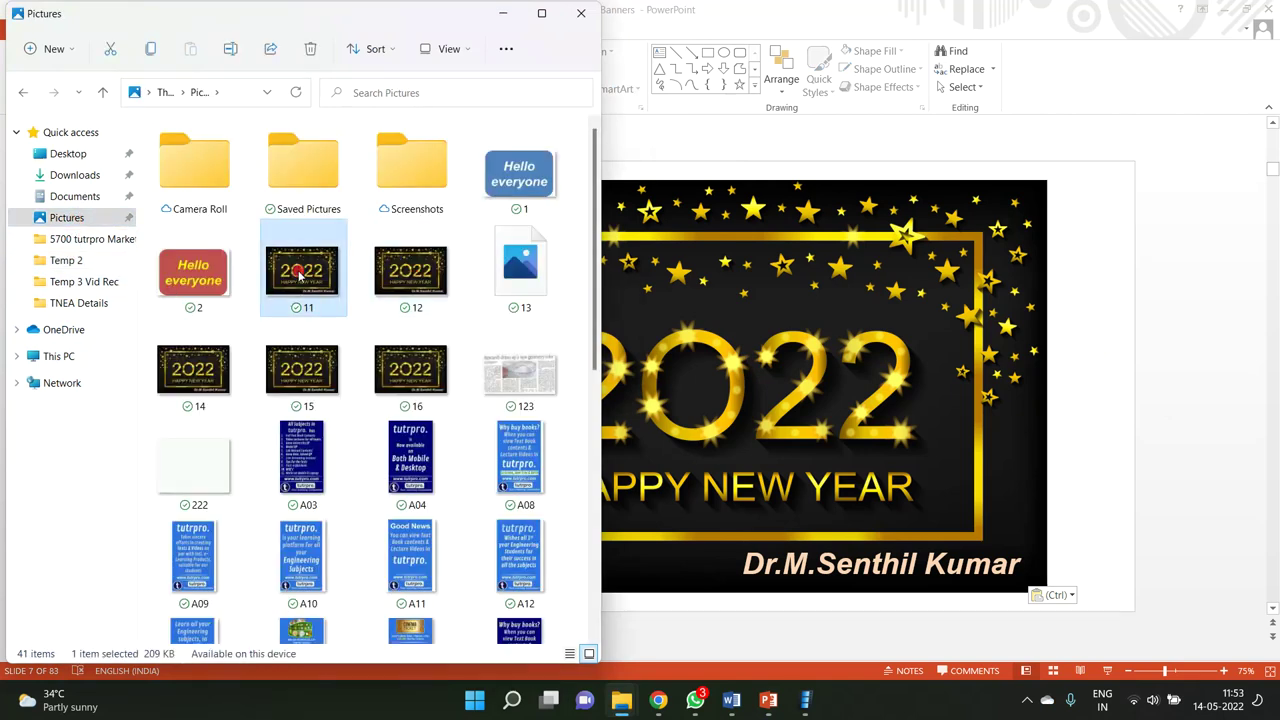
left_click(485, 285, "ctrl")
left_click(165, 368, "ctrl")
left_click(277, 380, "ctrl")
key("ctrl+c")
left_click(45, 358)
left_click(68, 260)
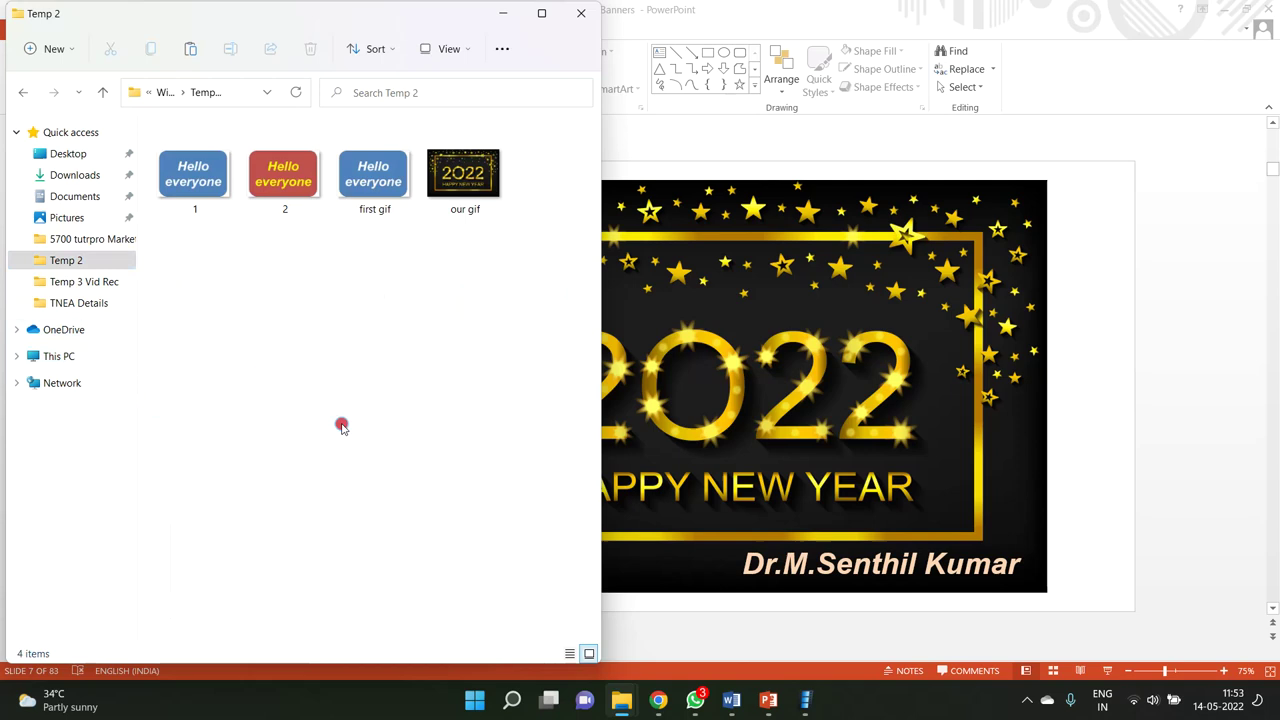
key("ctrl+v")
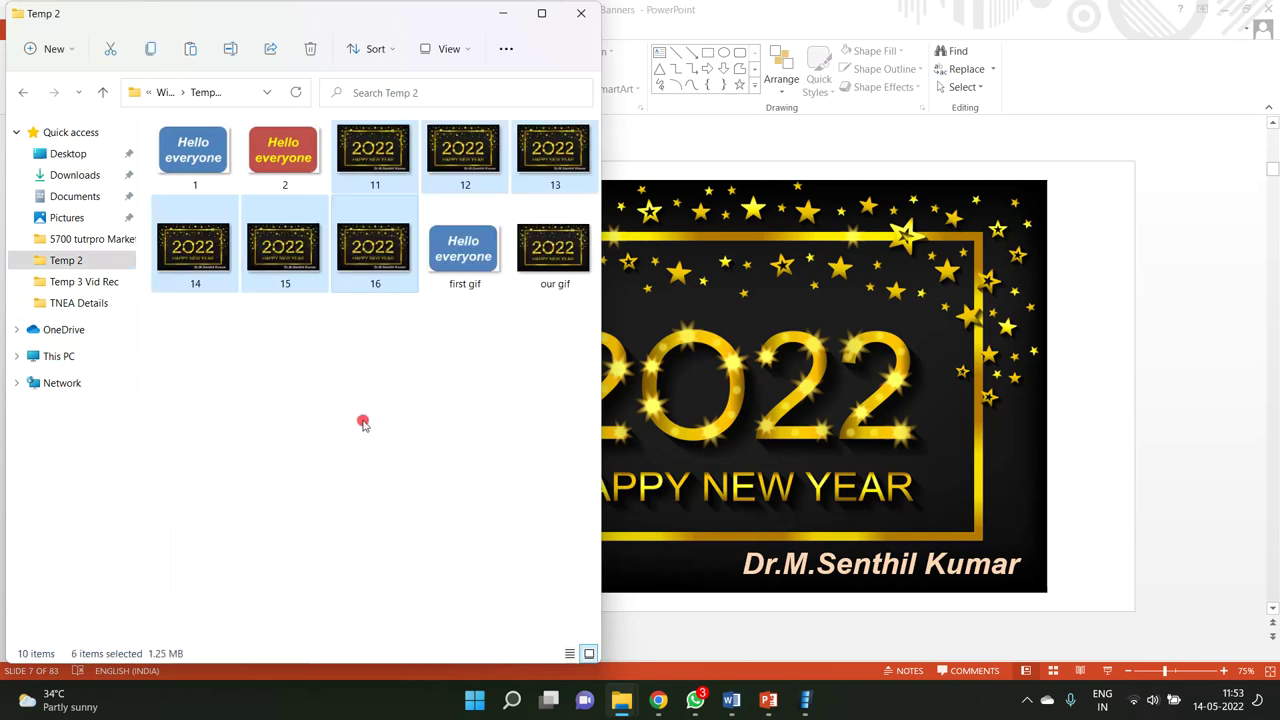
left_click(363, 423)
Close the old animation in Easy GIF Animator and relaunch the program from the desktop.
left_click(805, 700)
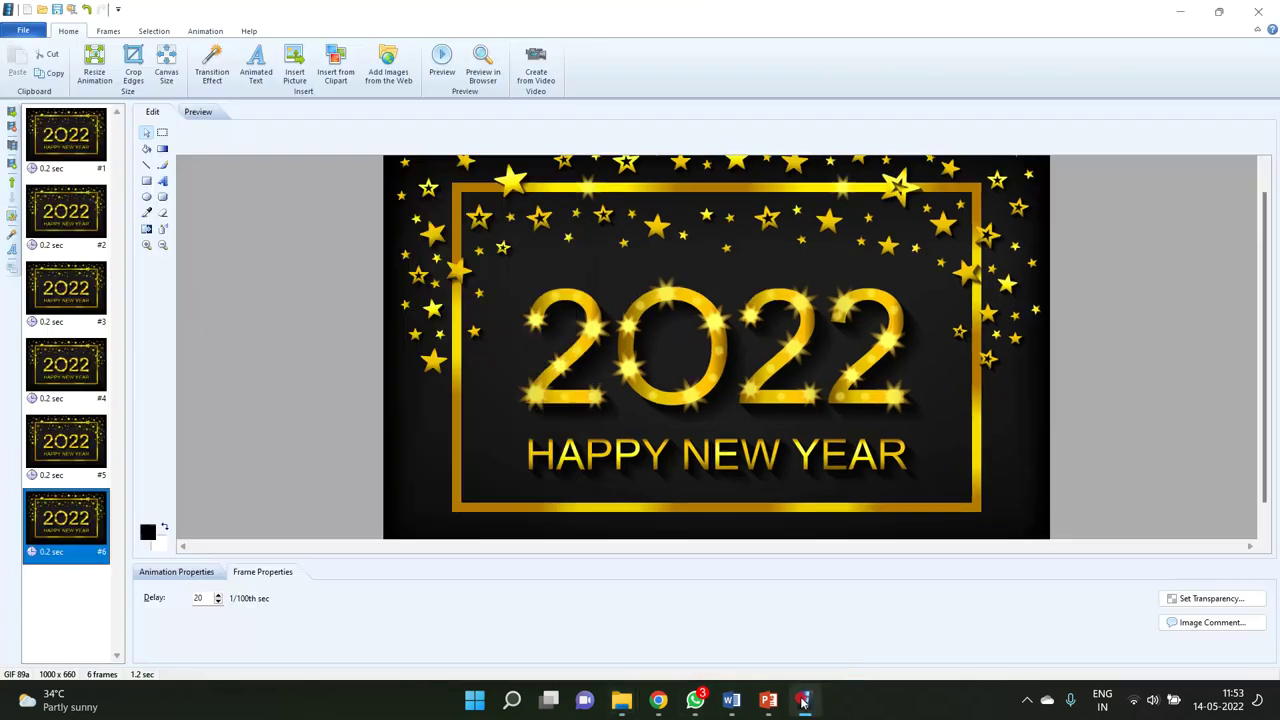
left_click(1273, 10)
left_click(1277, 700)
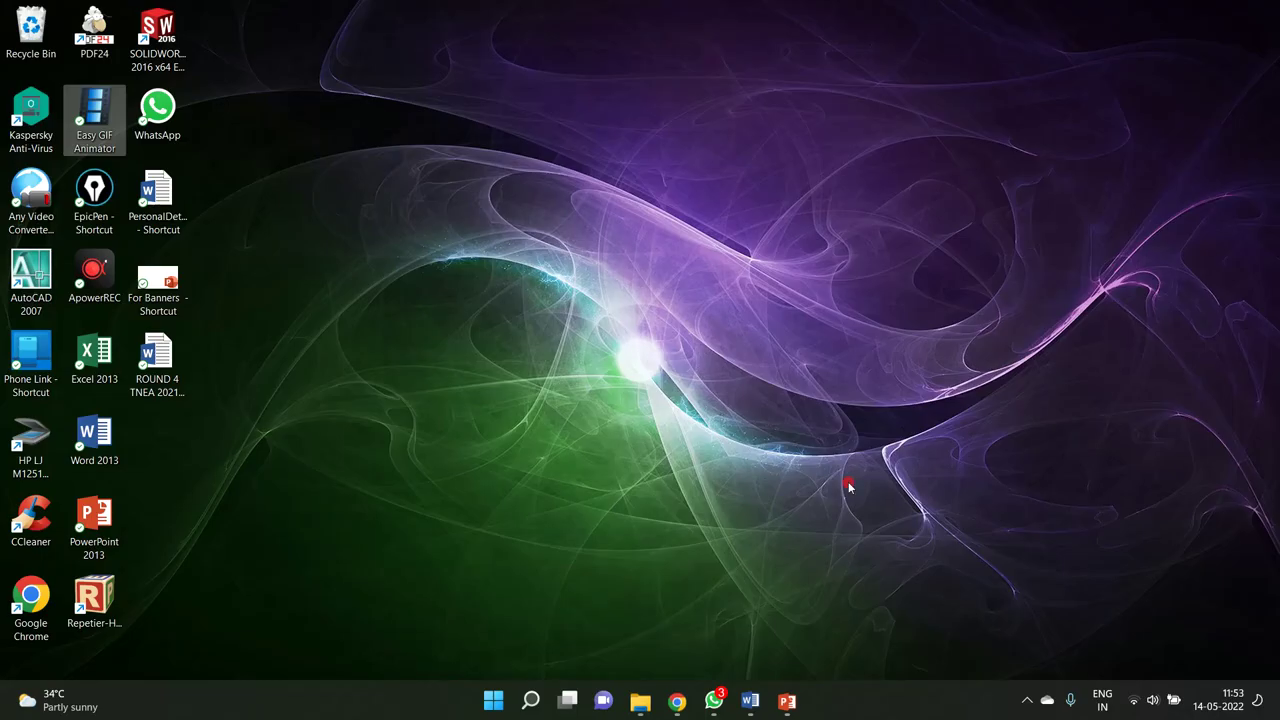
double_click(94, 112)
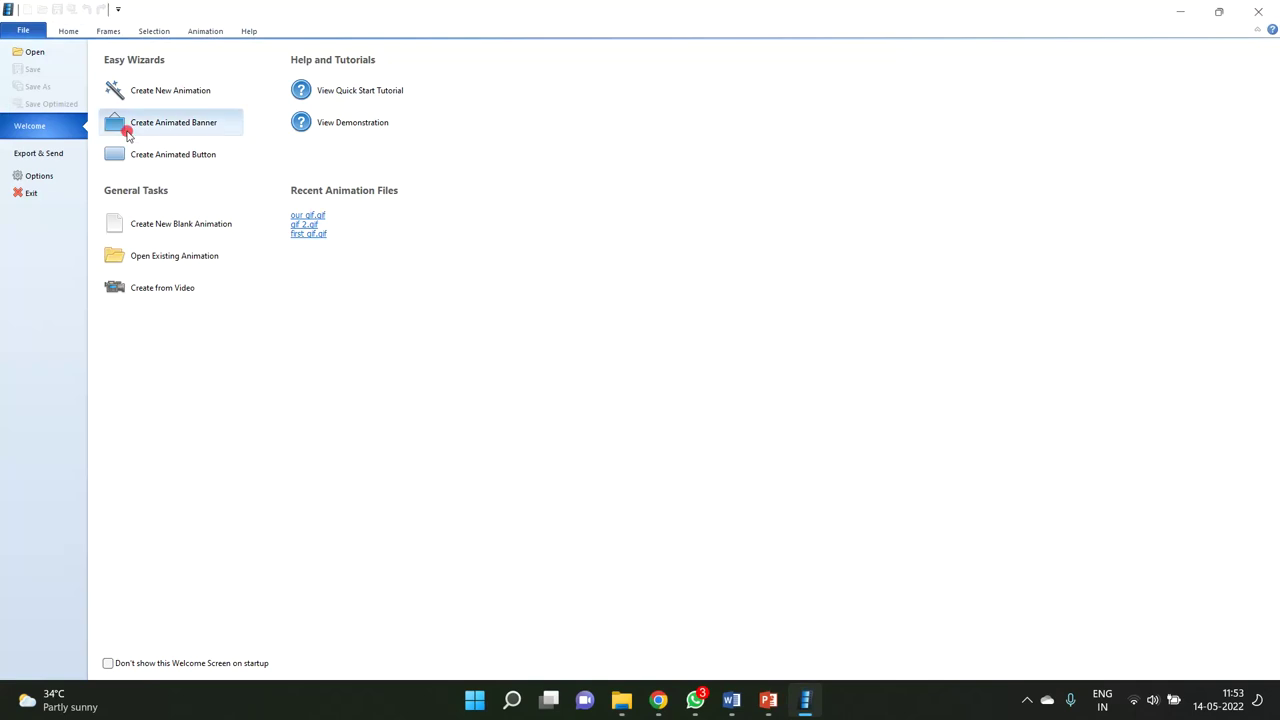
Open the pictures 11 to 16 from the Temp 2 folder together as frames of a new animation.
left_click(31, 52)
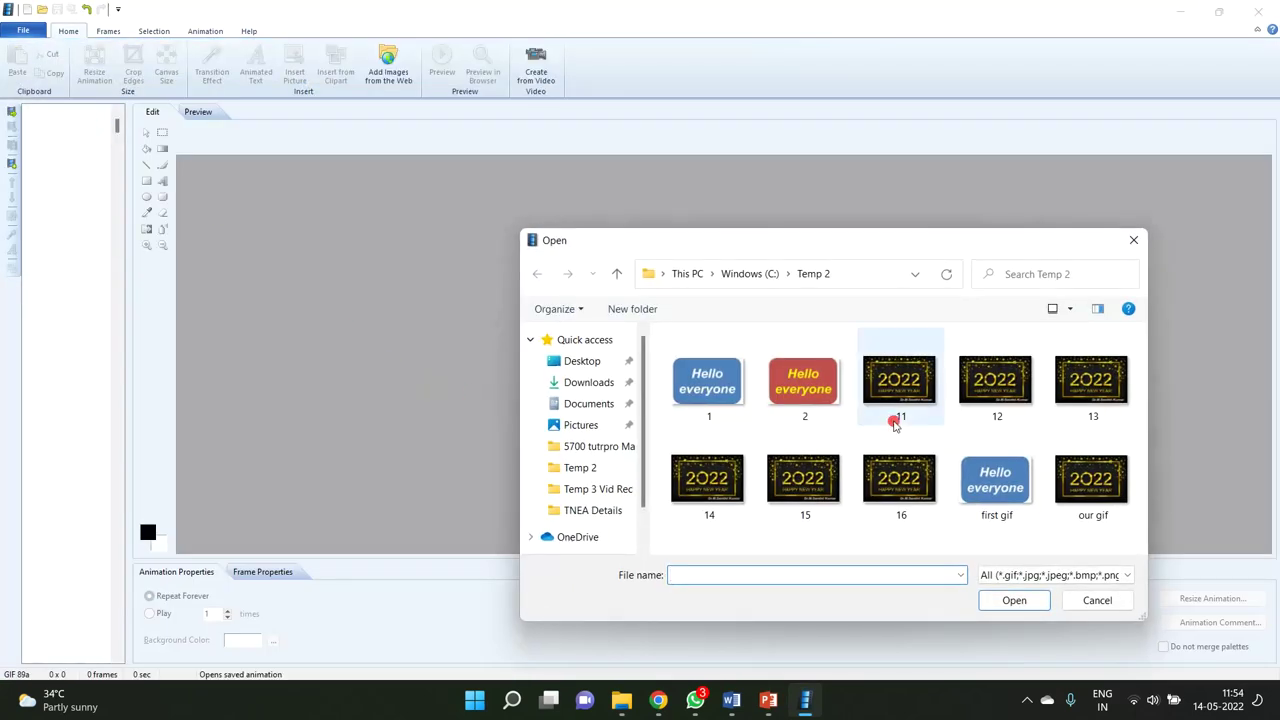
left_click(938, 388)
left_click(997, 390, "ctrl")
left_click(1093, 384, "ctrl")
left_click(730, 486, "ctrl")
left_click(805, 486, "ctrl")
left_click(893, 483, "ctrl")
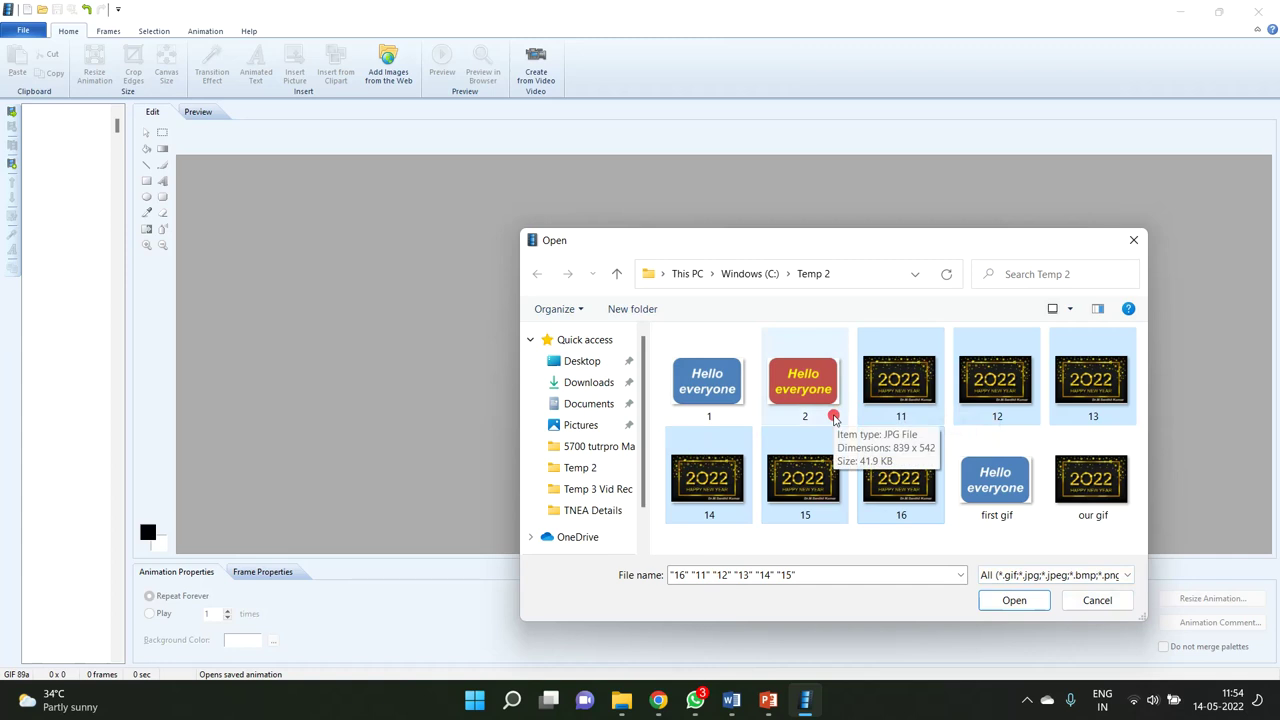
left_click(1012, 600)
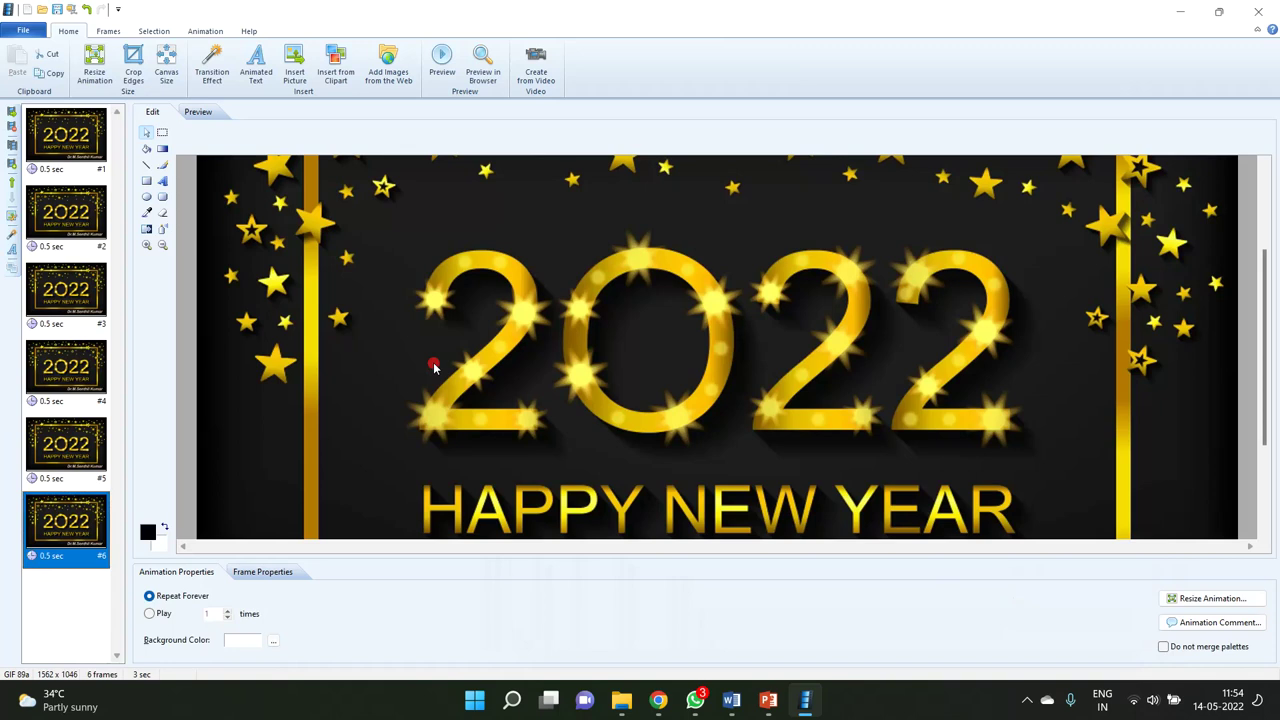
Select all six frames and set their delay to 25 hundredths of a second.
left_click(65, 133)
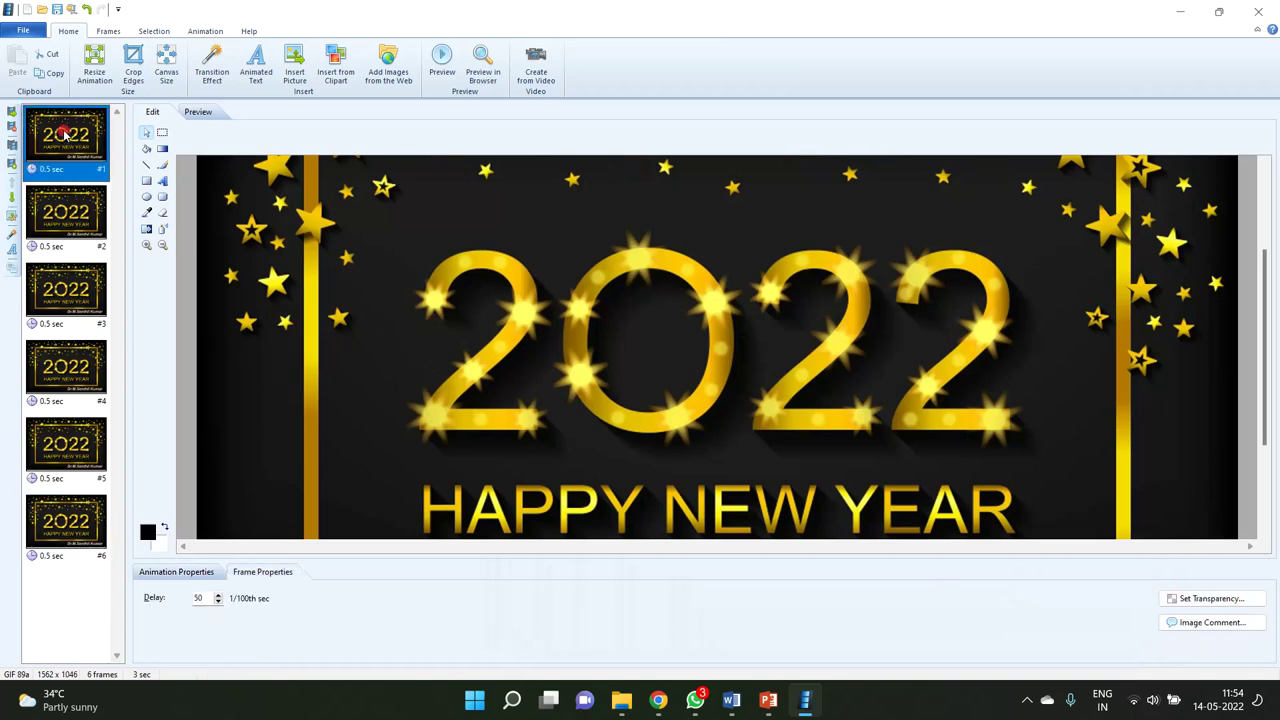
left_click(55, 532, "shift")
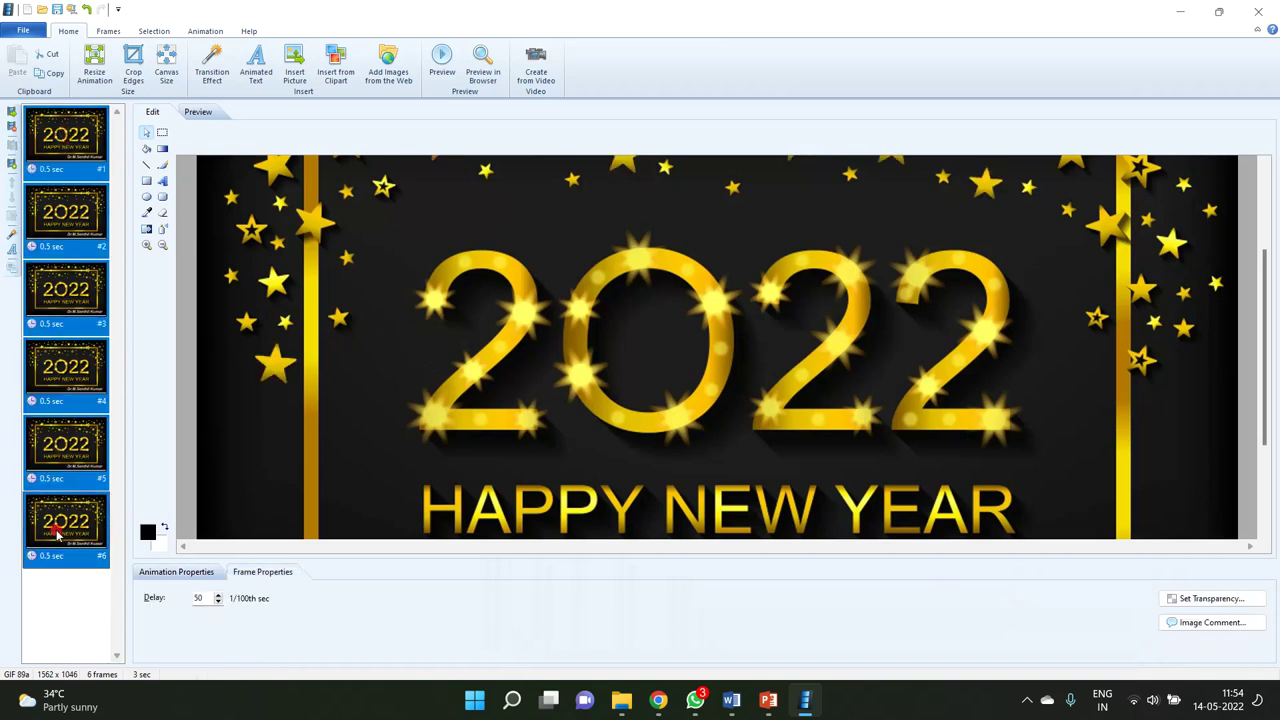
left_click(204, 600)
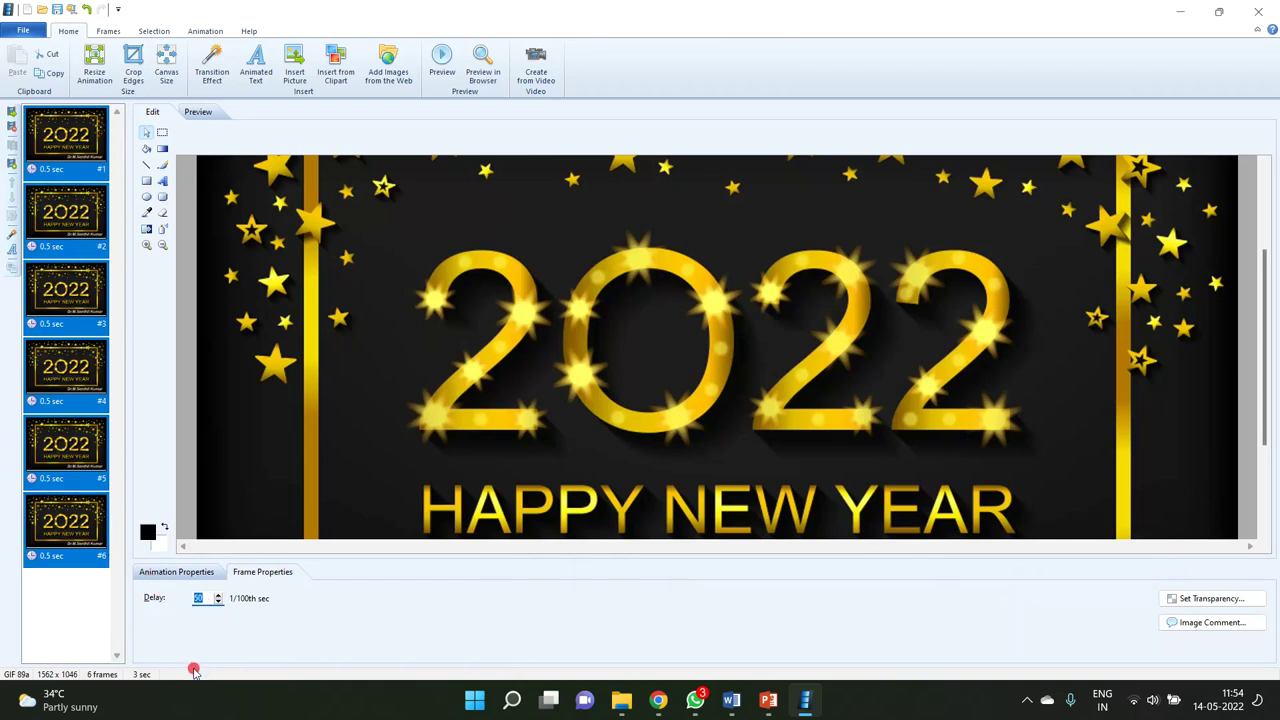
type("25")
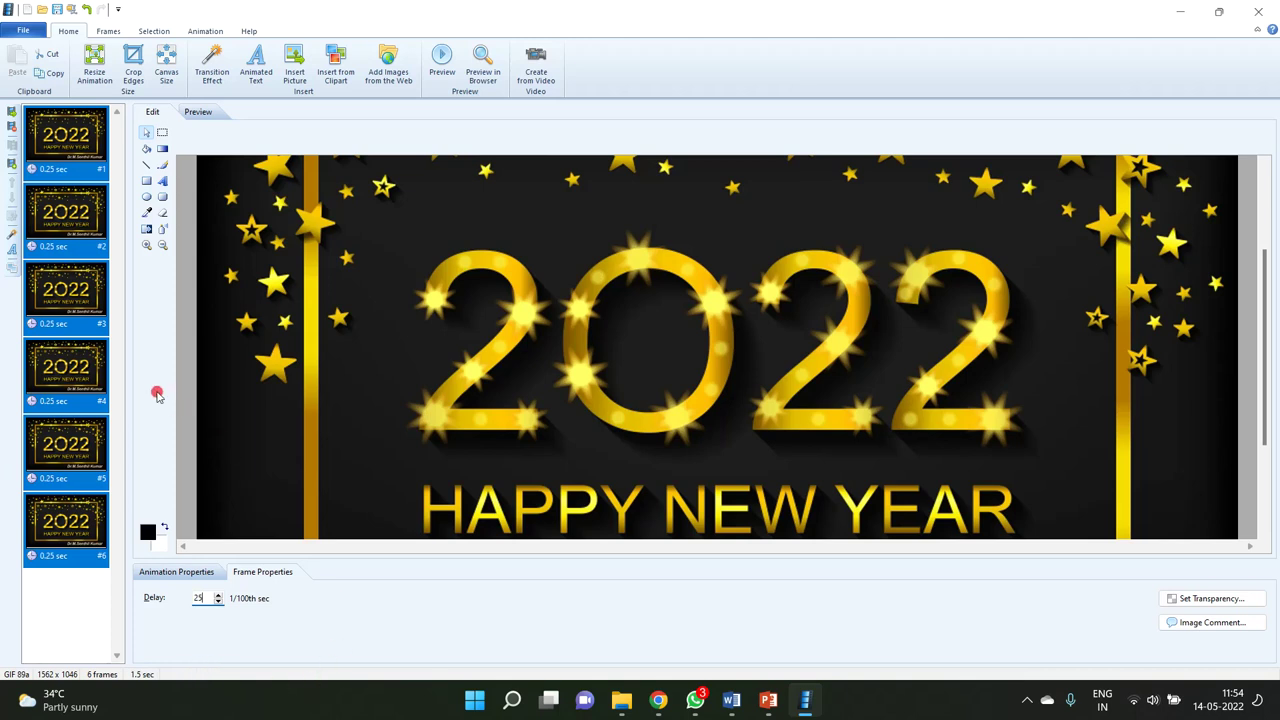
Save the animation as a GIF image named My new gif2 in the Temp 2 folder.
left_click(28, 31)
left_click(40, 87)
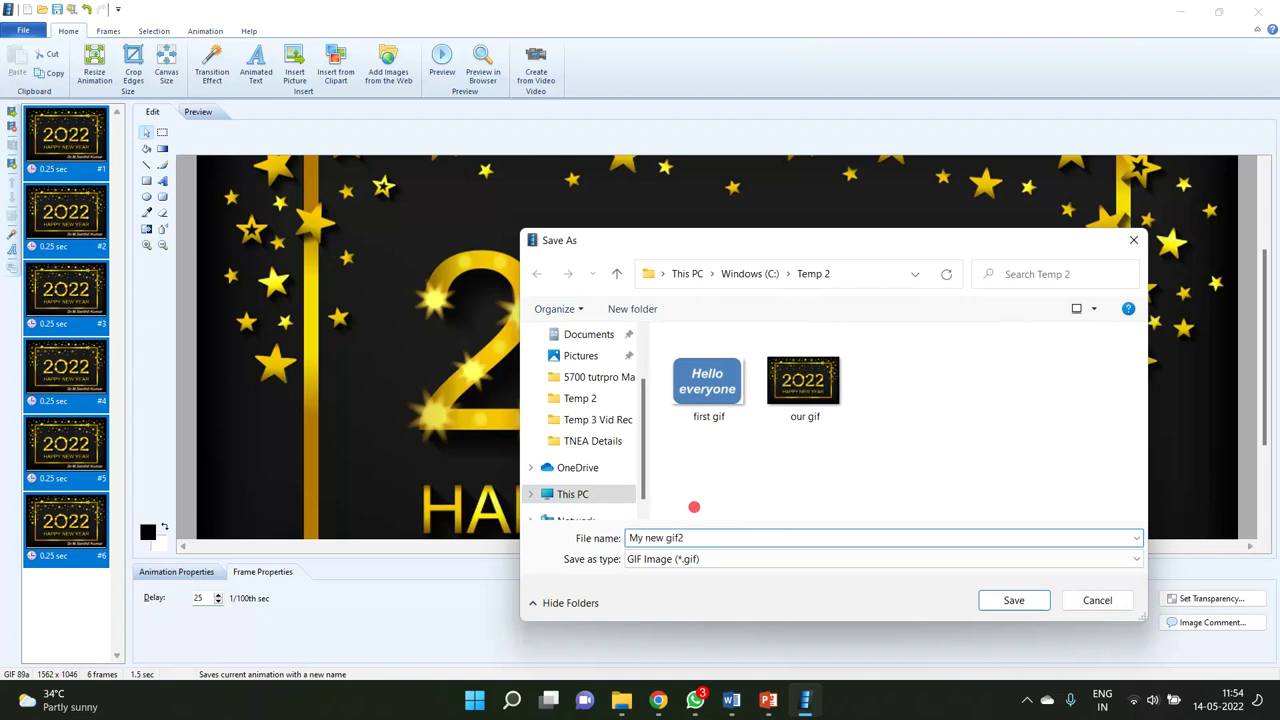
left_click(993, 602)
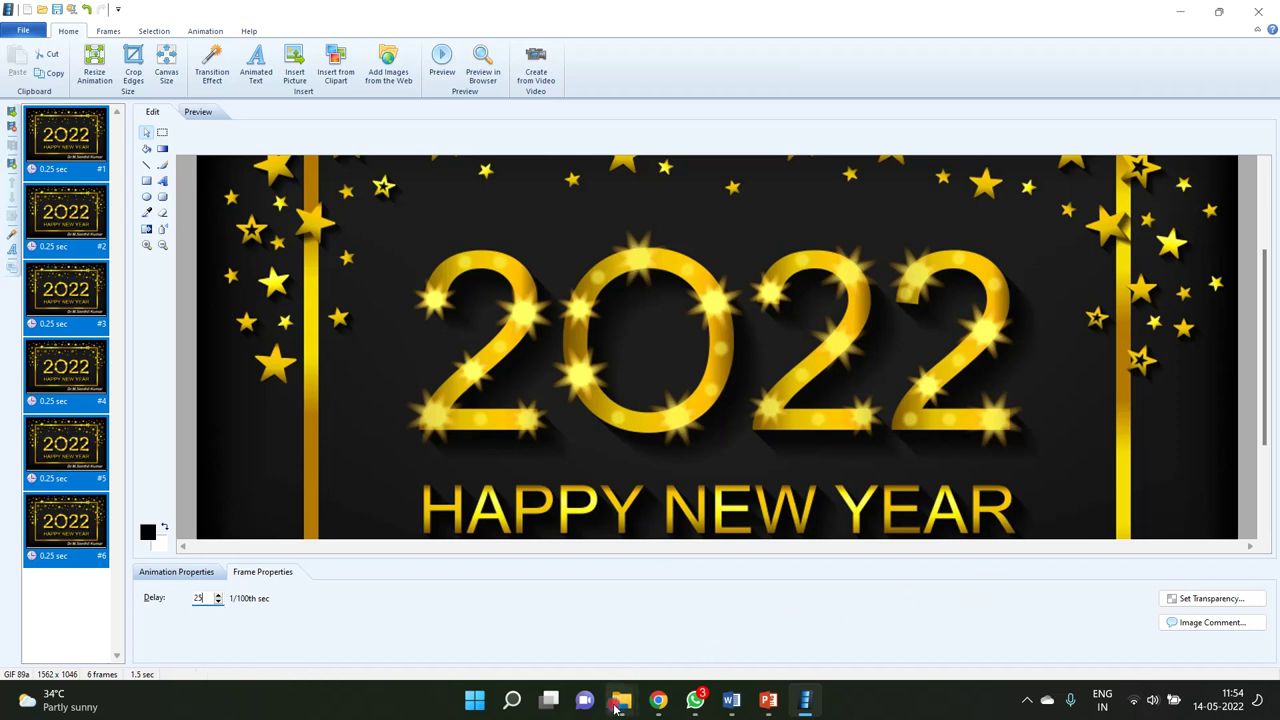
Switch to the Temp 2 folder in File Explorer and locate the My new gif2 and our gif files.
mouse_move(621, 697)
left_click(546, 600)
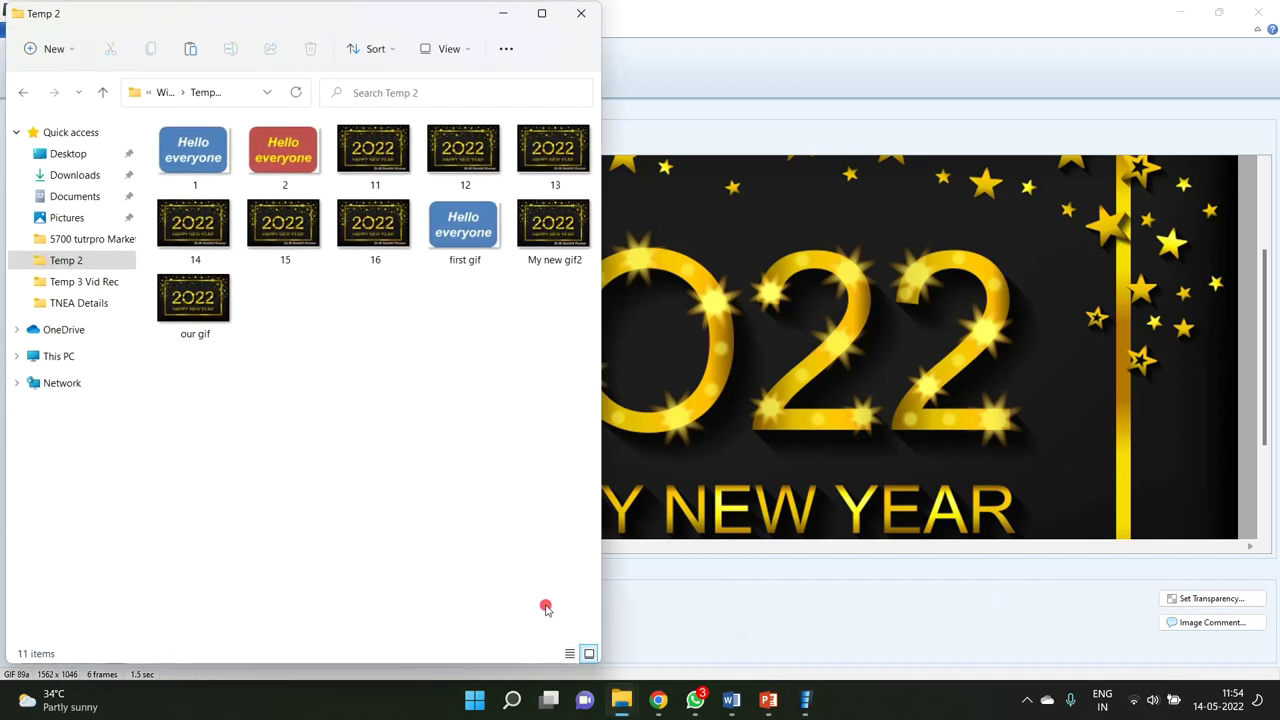
left_click(563, 222)
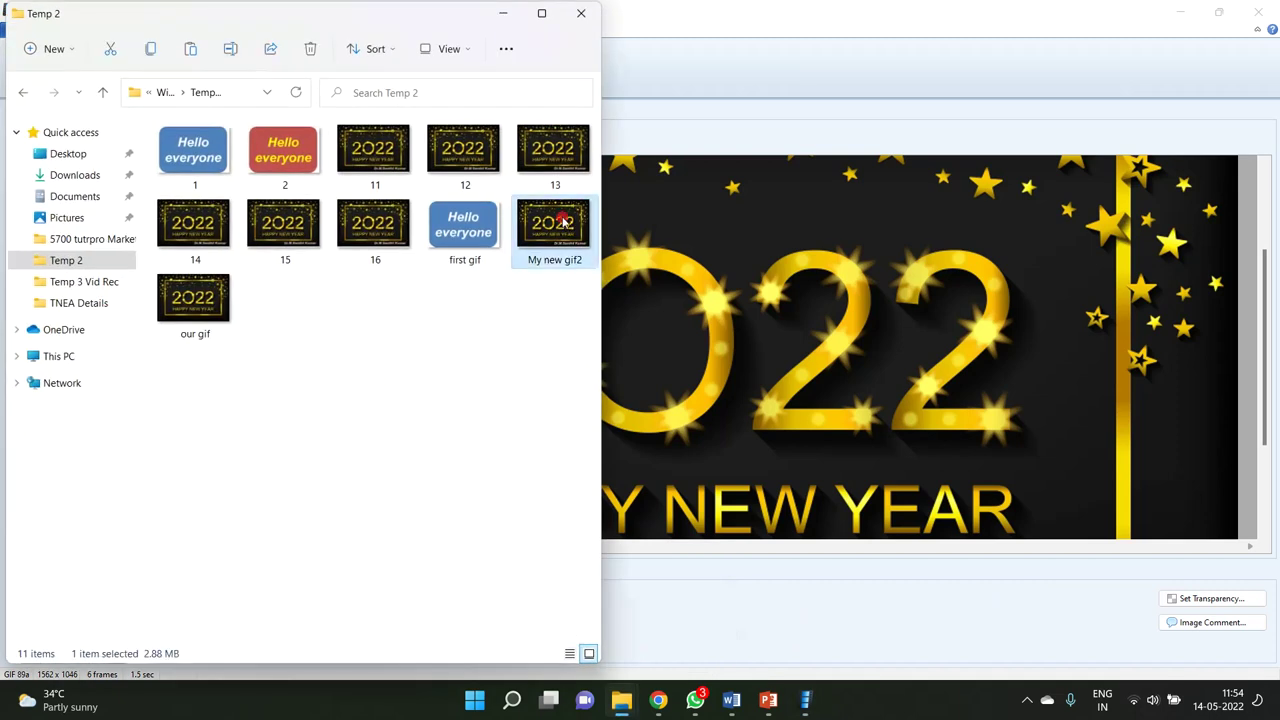
left_click(209, 305)
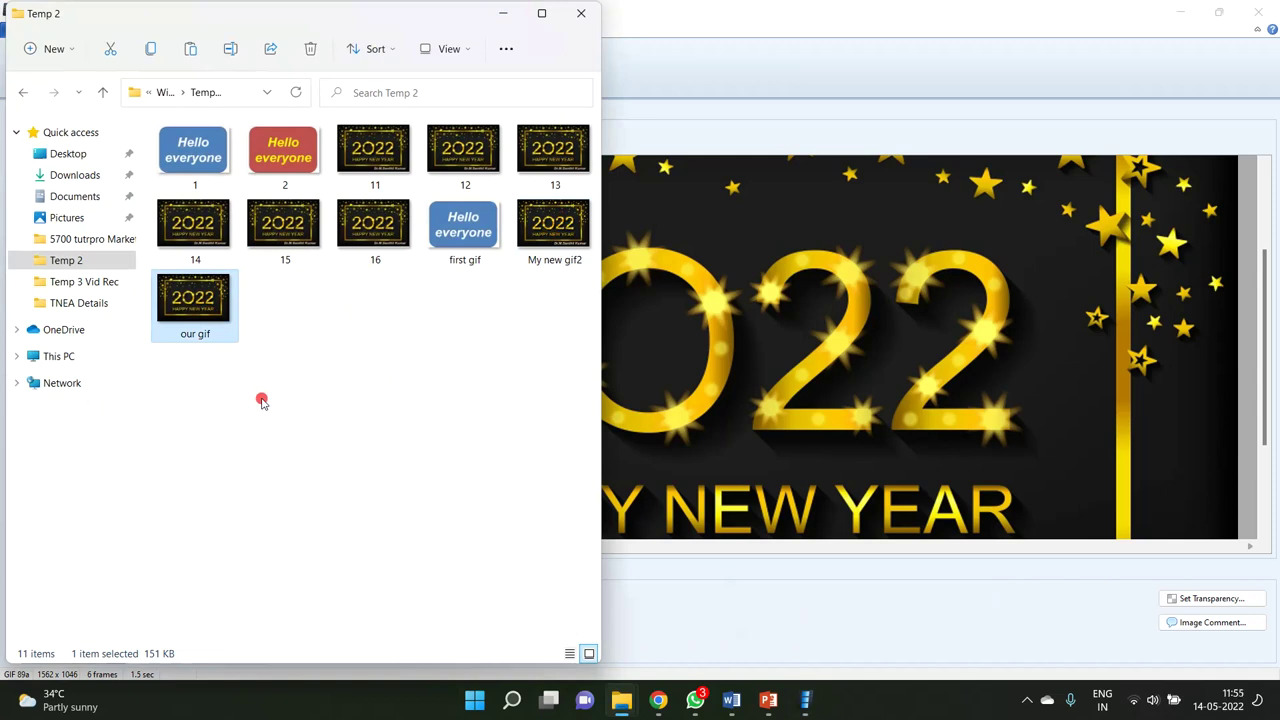
left_click(545, 218)
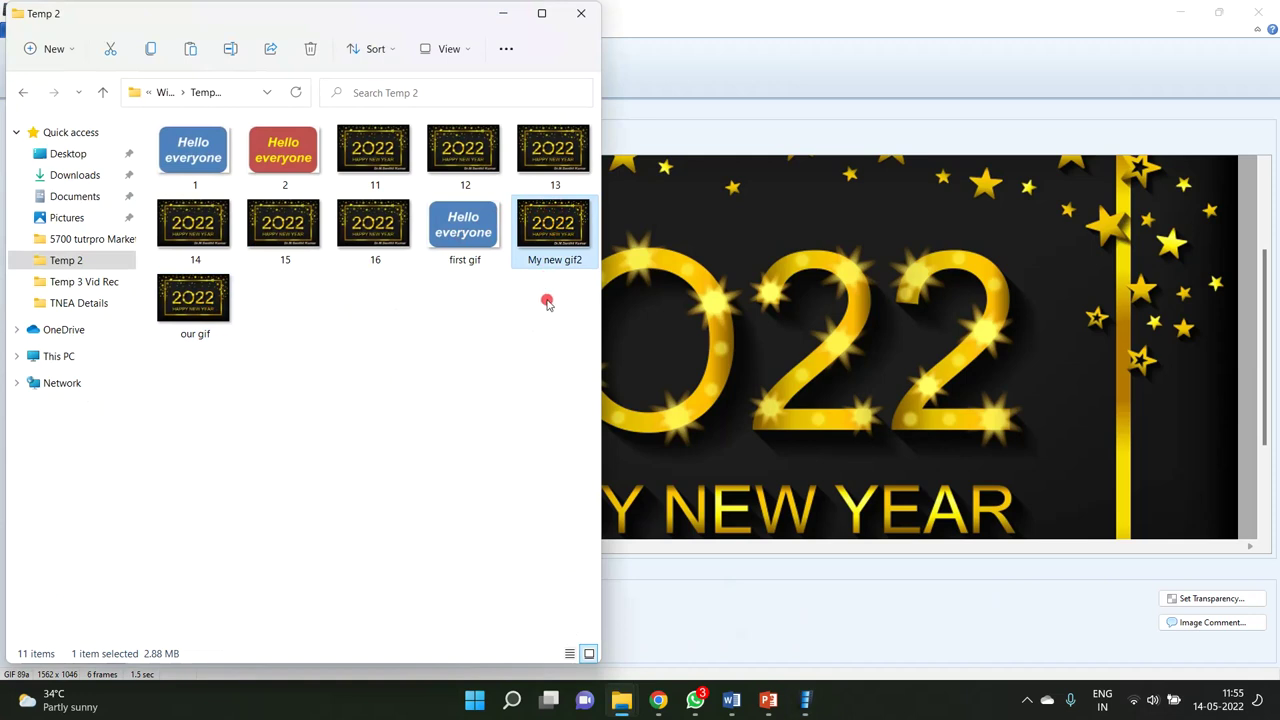
Switch to Chrome, close the new year gif search tab, and open our gif from Temp 2 in a new tab.
left_click(658, 700)
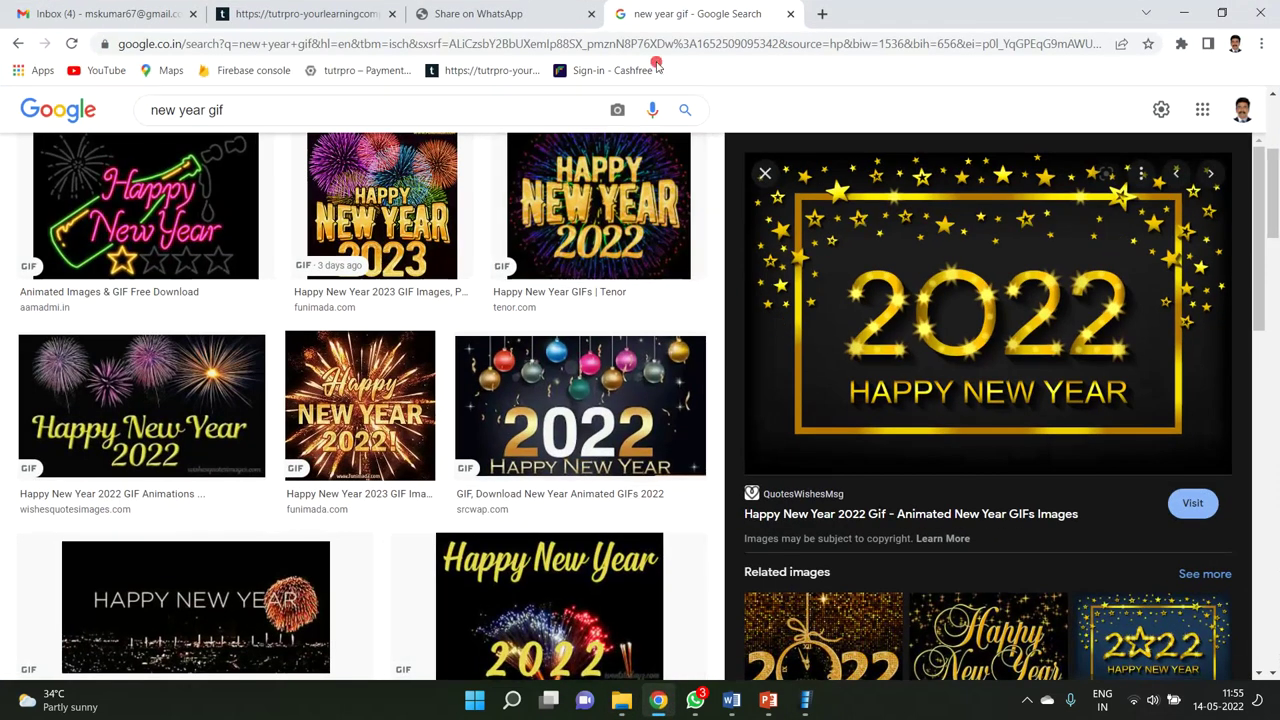
left_click(790, 13)
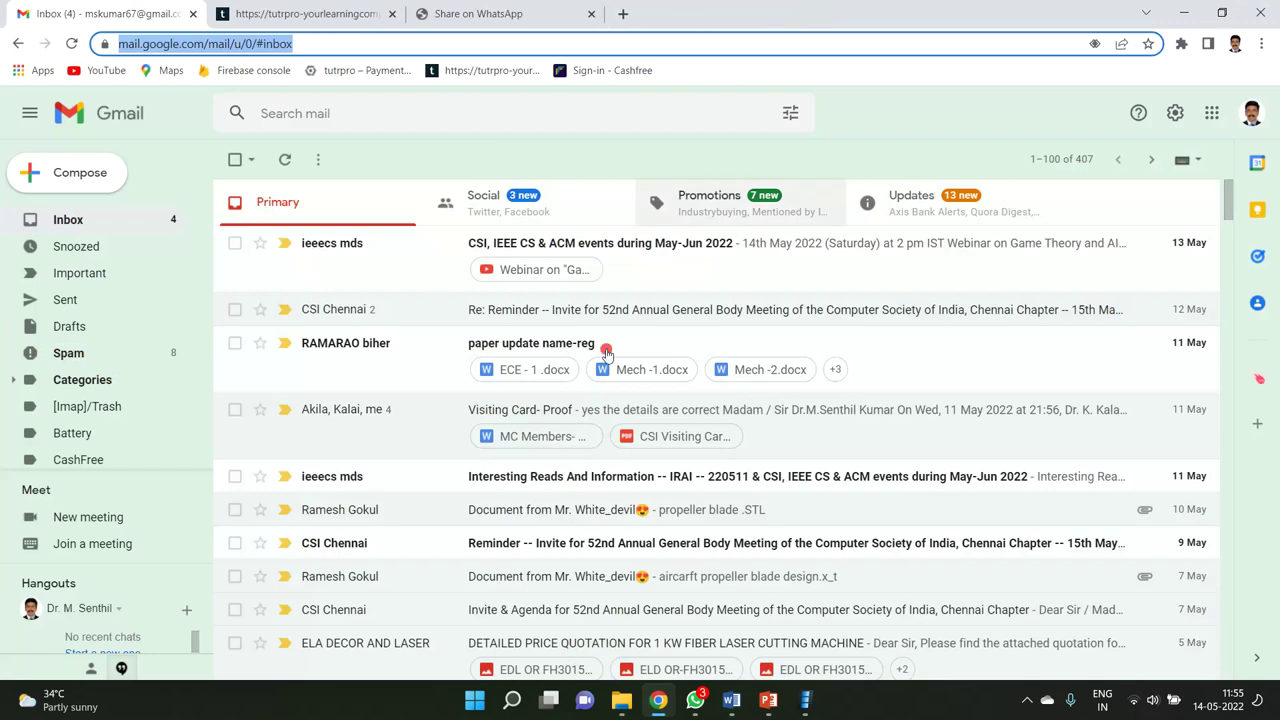
mouse_move(621, 700)
left_click(533, 566)
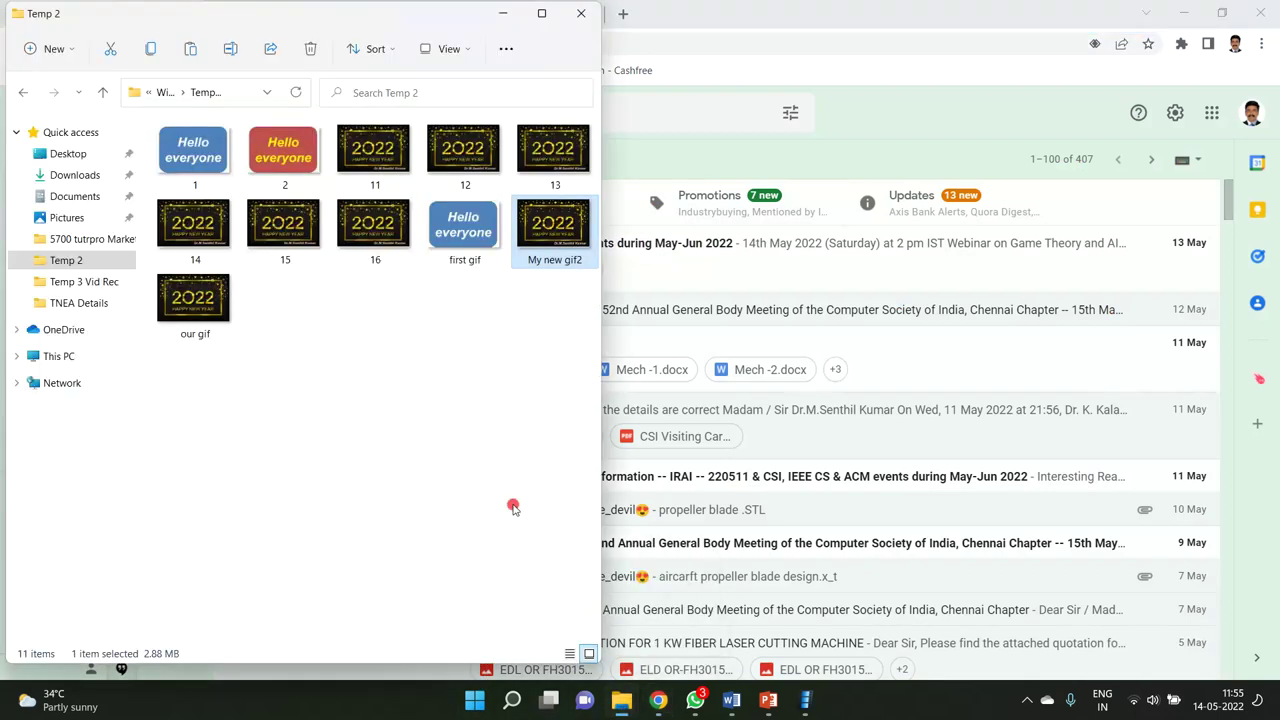
left_click_drag(191, 297, 665, 14)
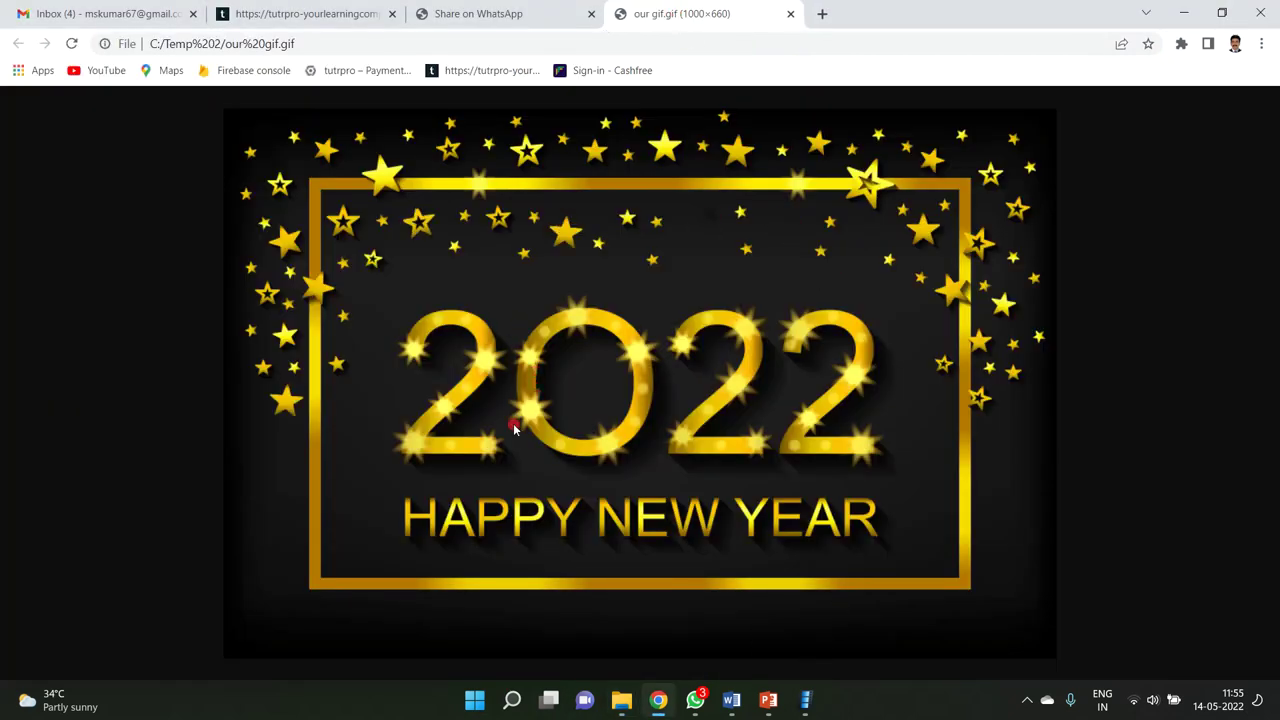
Open My new gif2 from Temp 2 in another Chrome tab and compare it with the original our gif.
key("alt+Tab")
left_click(522, 230)
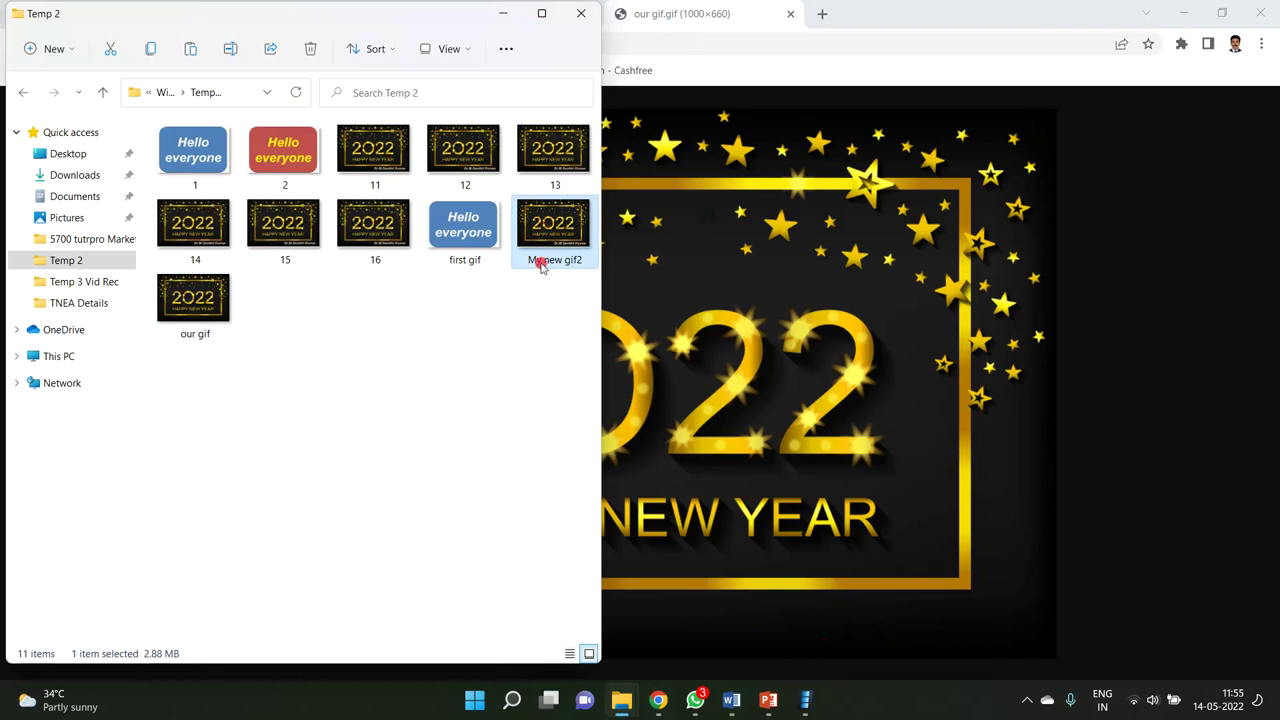
left_click_drag(522, 230, 868, 28)
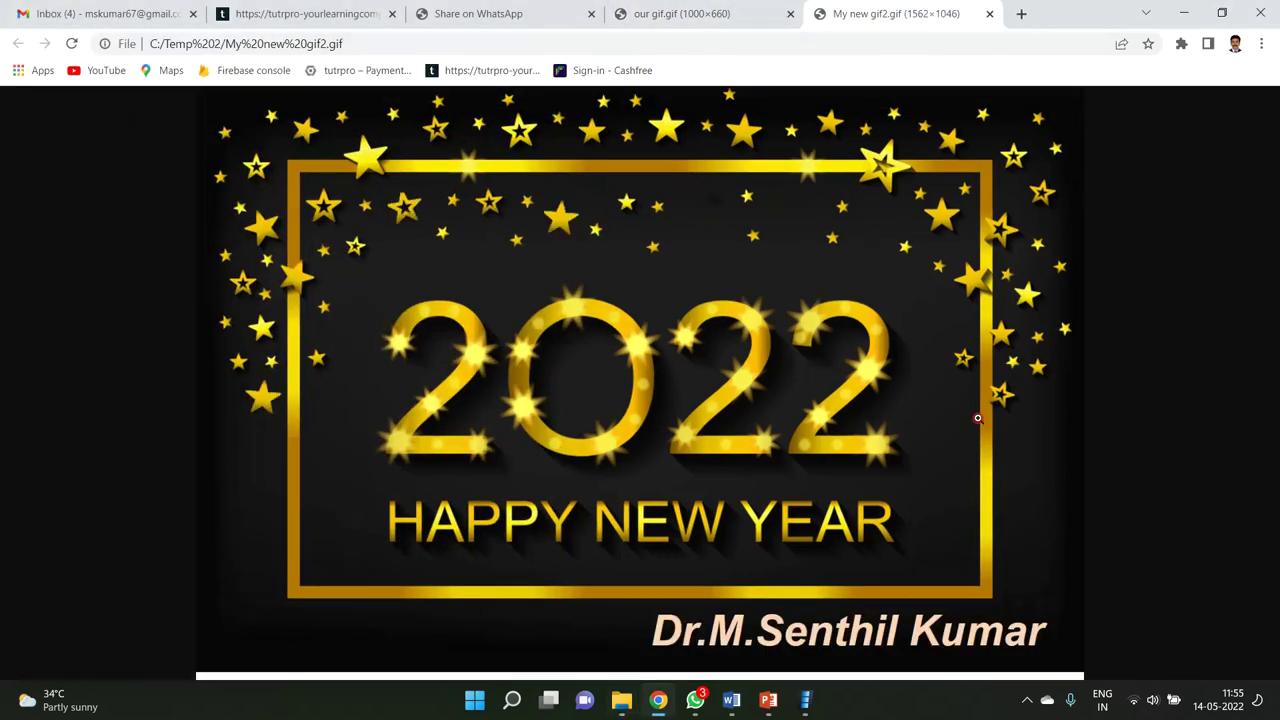
left_click(706, 14)
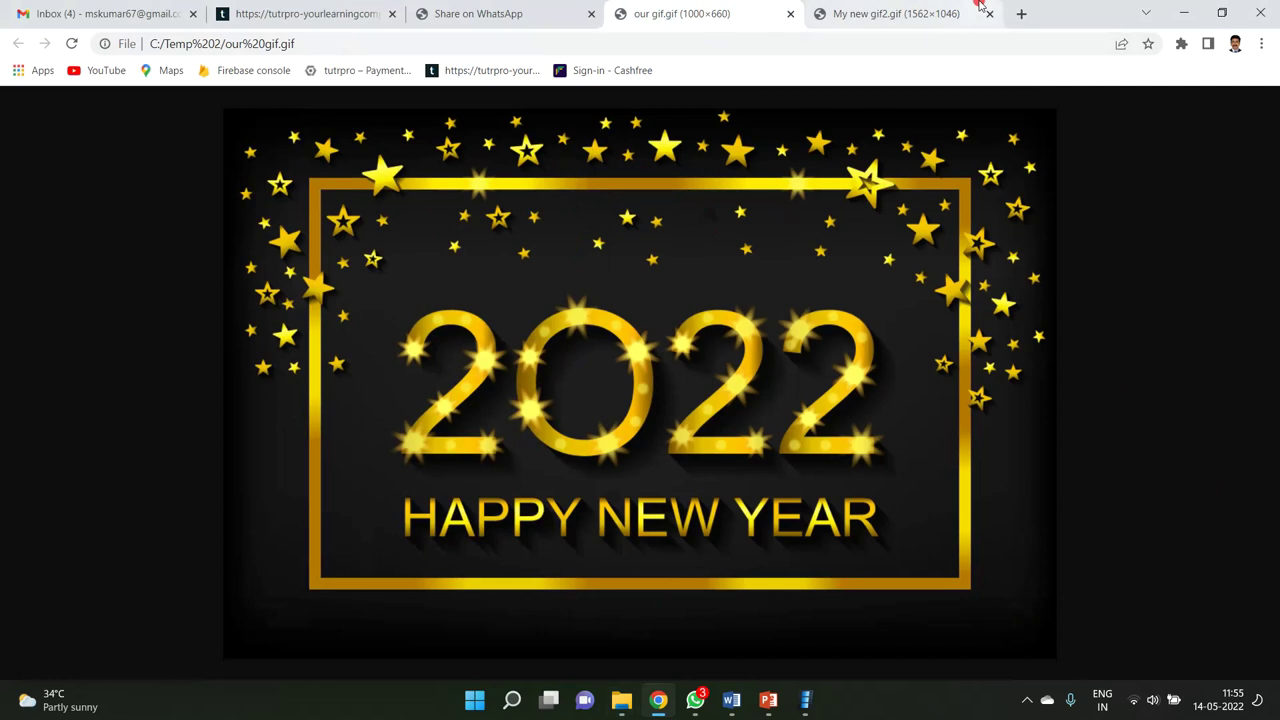
left_click(945, 8)
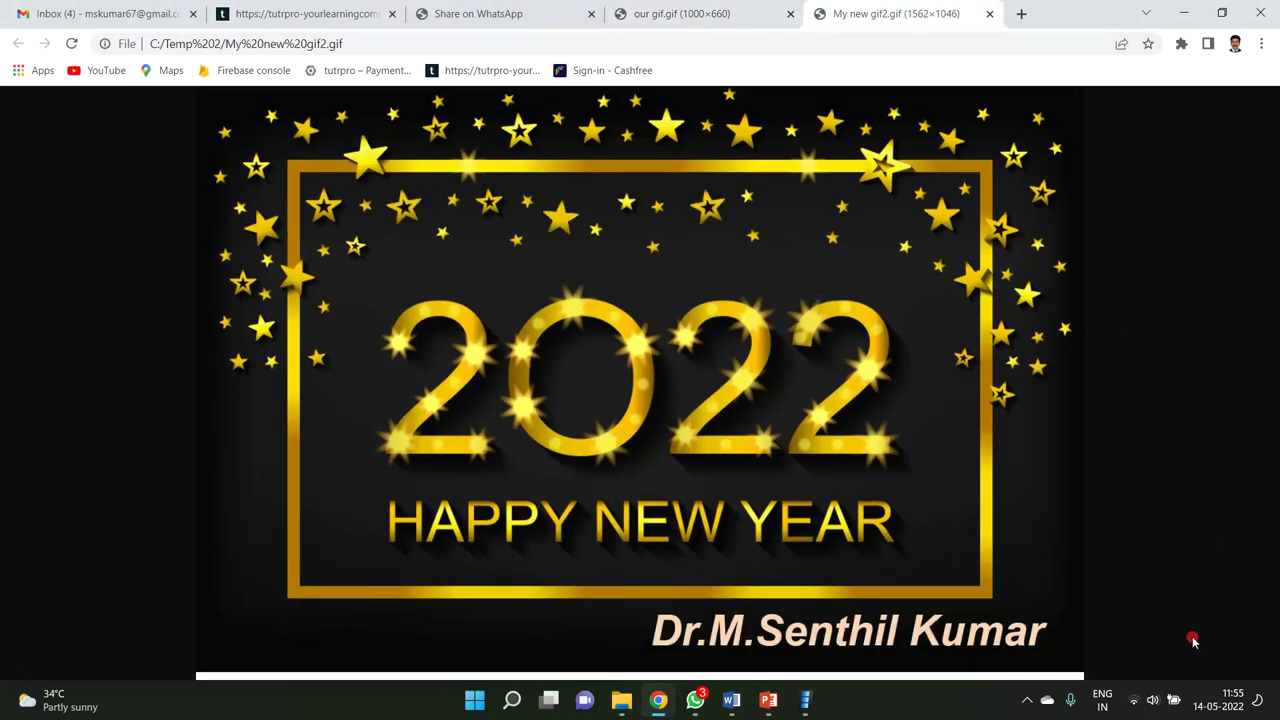